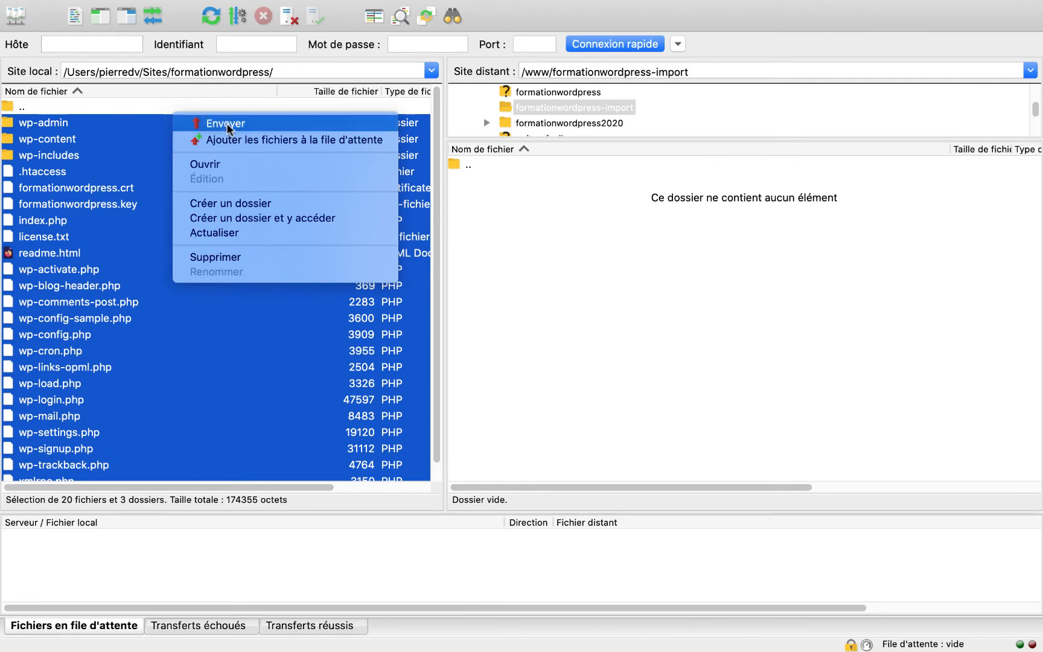
# Upload the selected local WordPress files and folders to the remote /www/formationwordpress-import folder
pyautogui.click(226, 123)
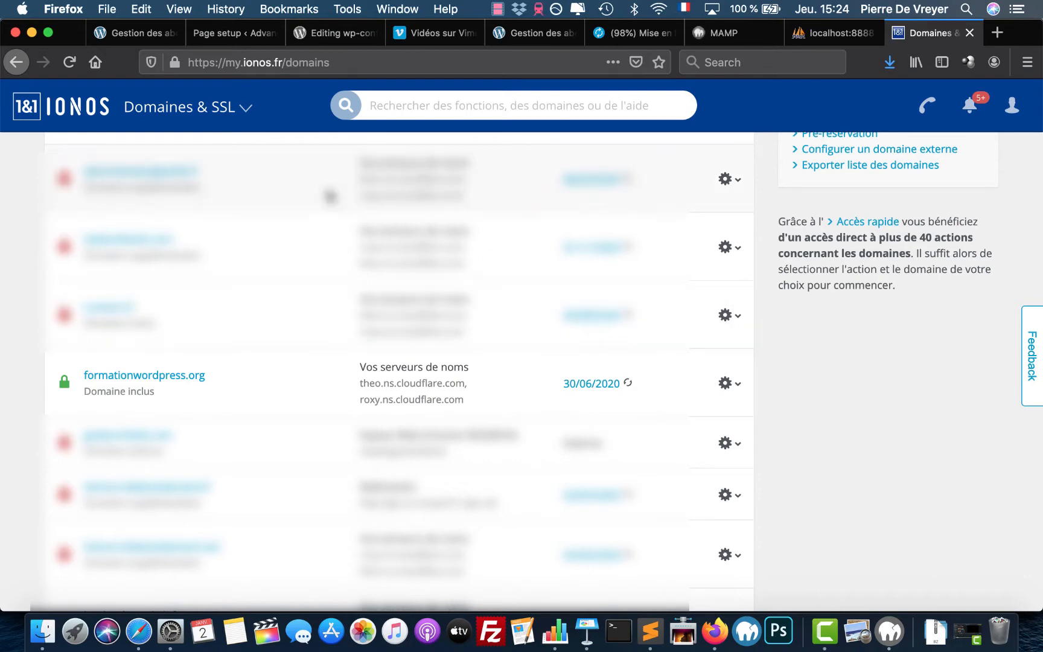
# In the IONOS domain manager, open the usage type settings of formationwordpress.org and choose to connect the domain to a web space
pyautogui.click(221, 107)
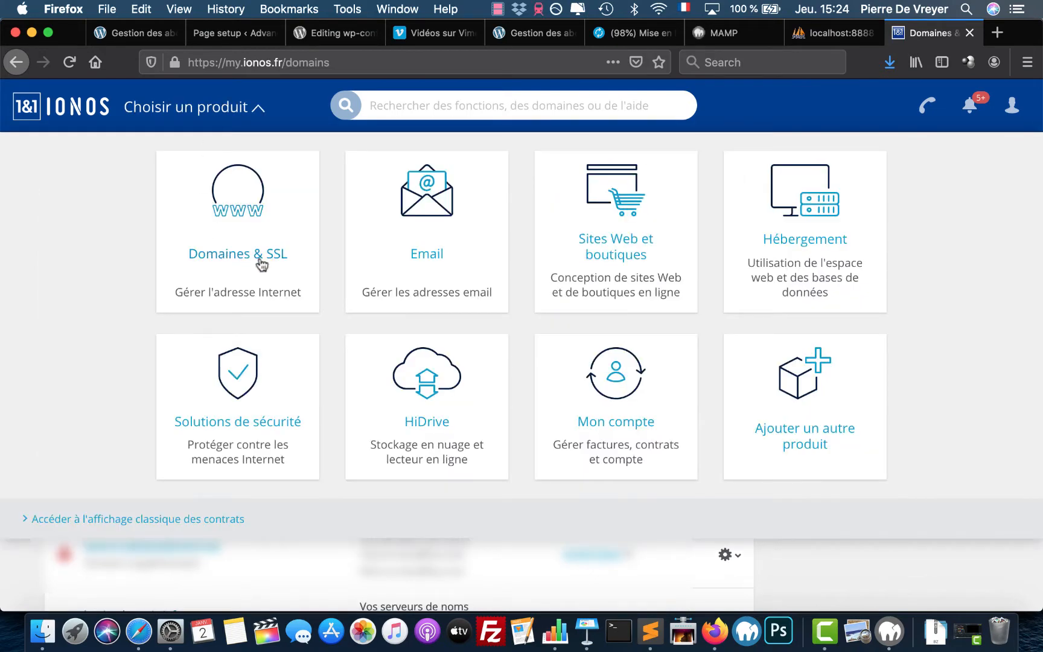
pyautogui.click(221, 294)
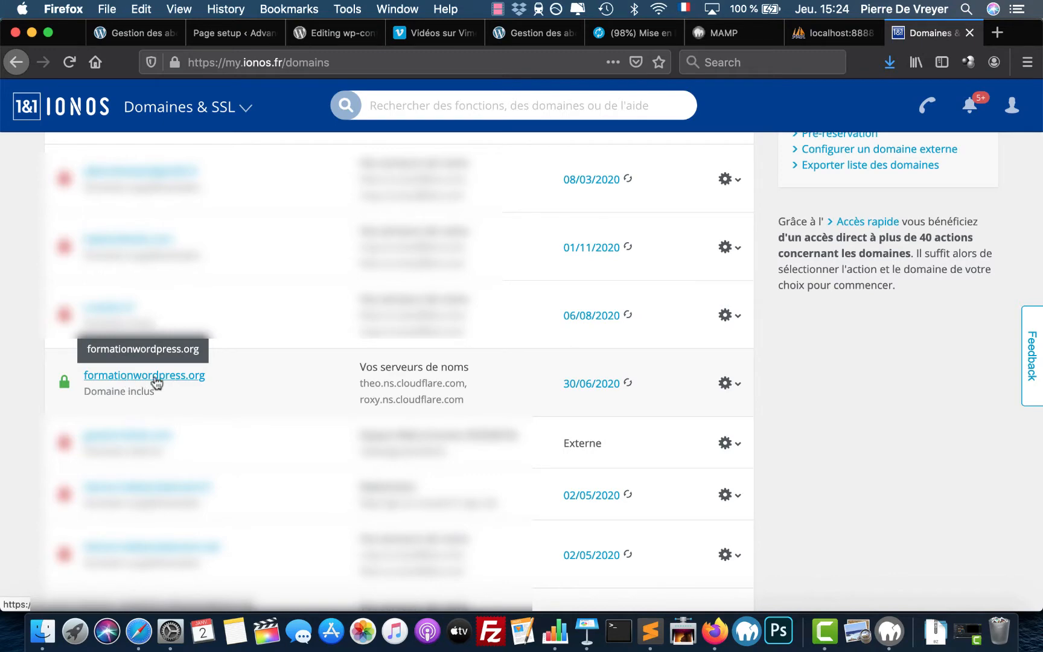
pyautogui.click(731, 385)
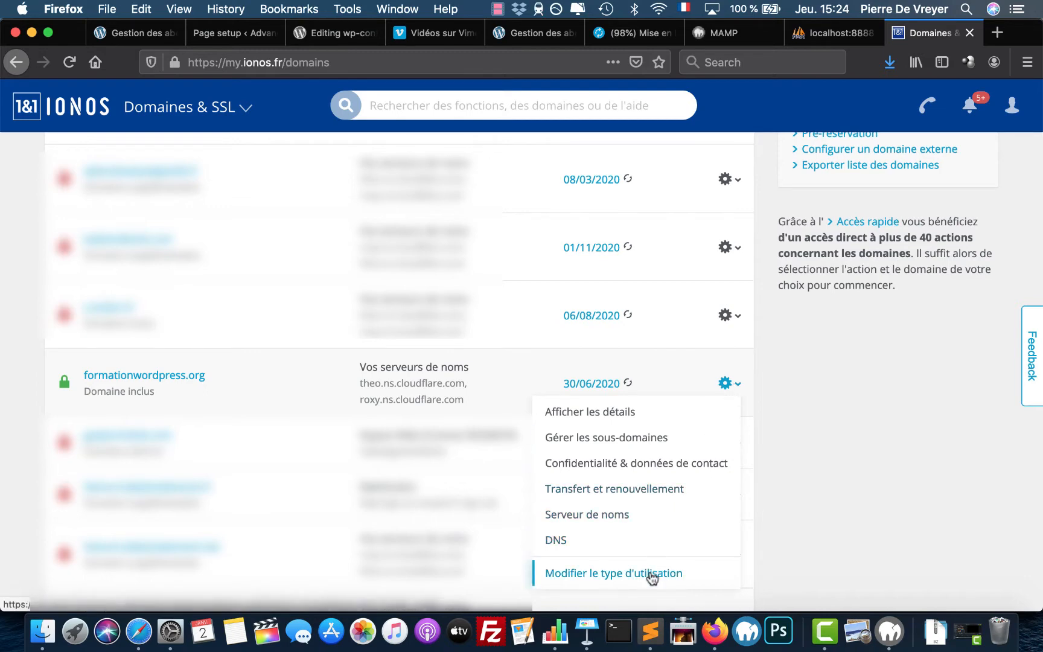
pyautogui.click(152, 377)
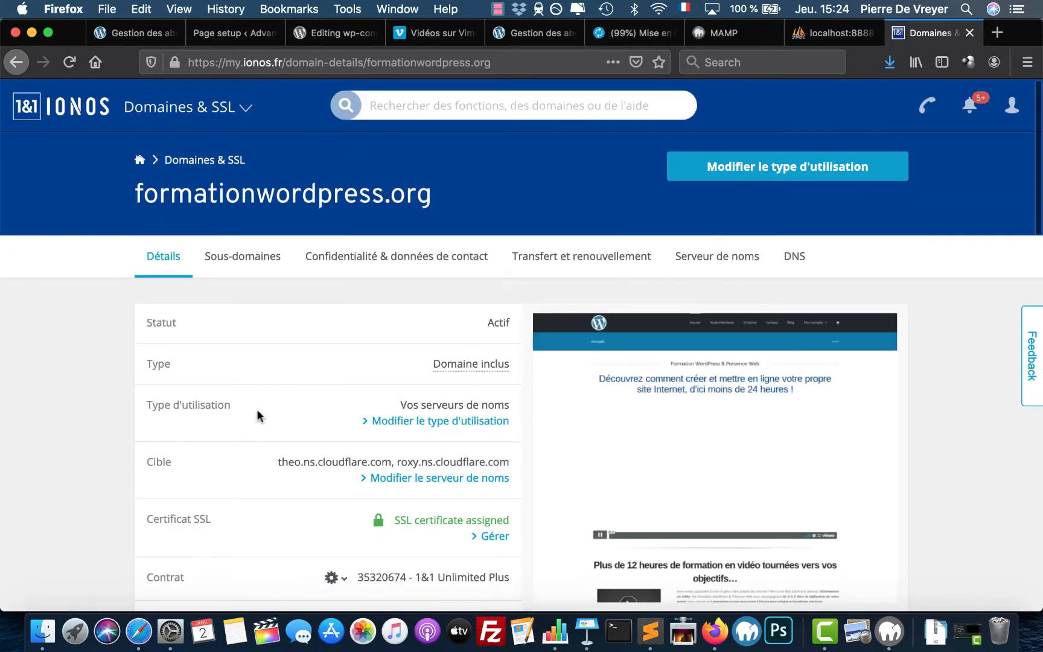
pyautogui.click(415, 426)
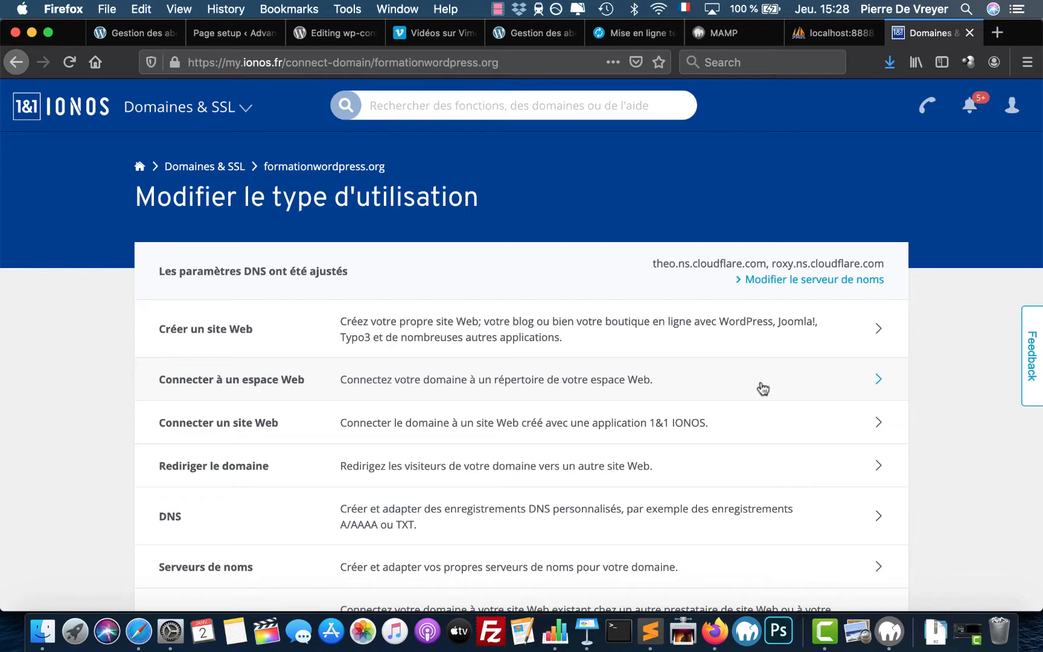
pyautogui.click(762, 386)
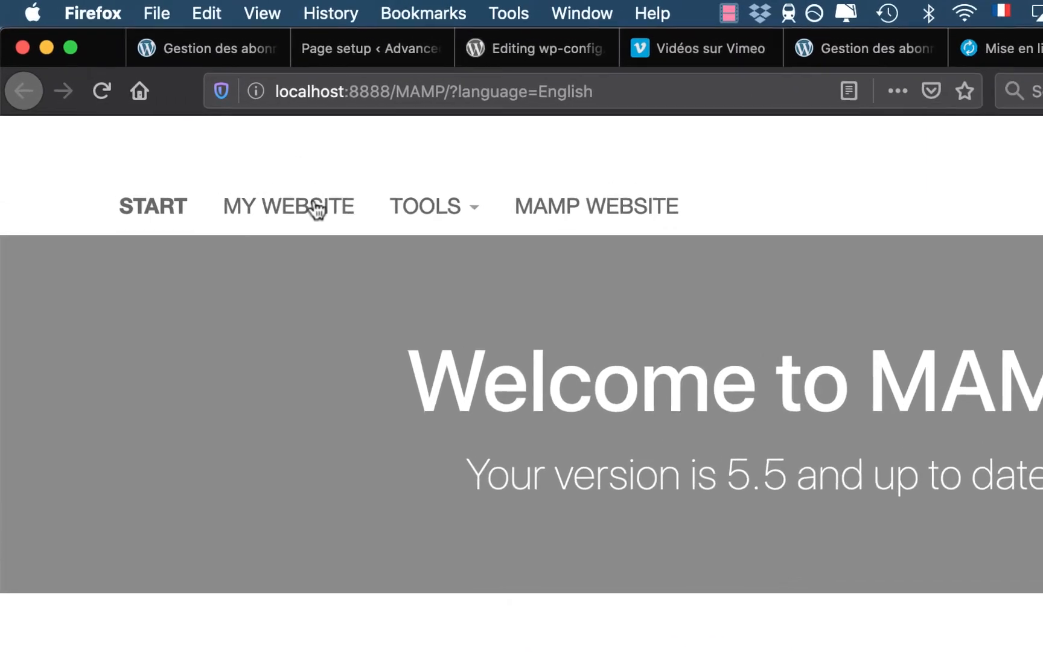
# Open phpMyAdmin from the local MAMP start page and look through the tables of the formationwordpress database
pyautogui.click(302, 143)
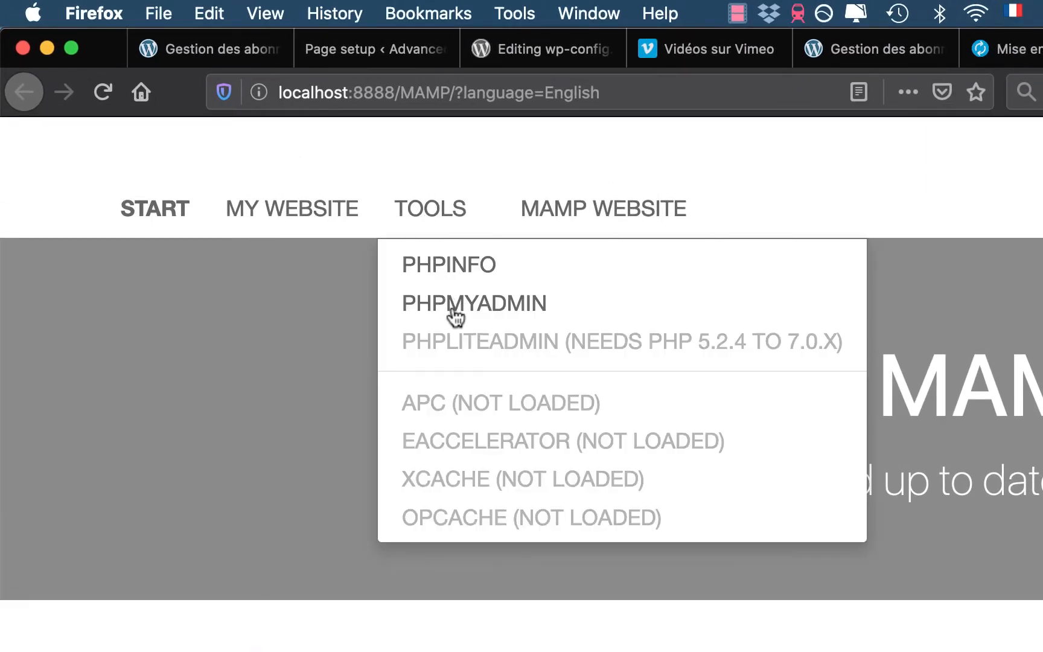
pyautogui.click(455, 309)
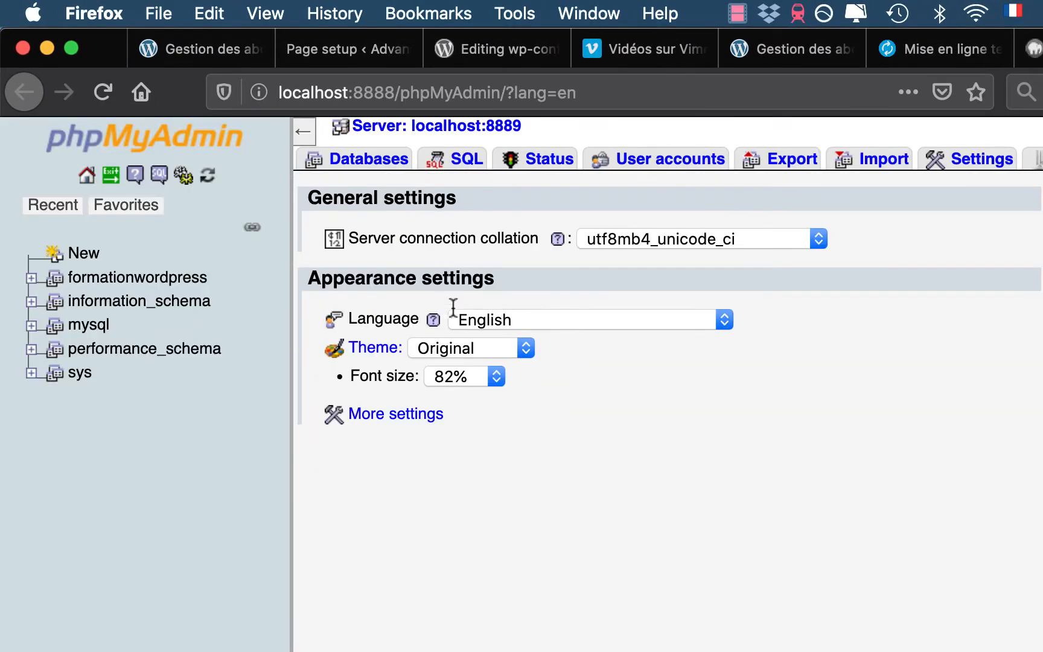
pyautogui.click(167, 276)
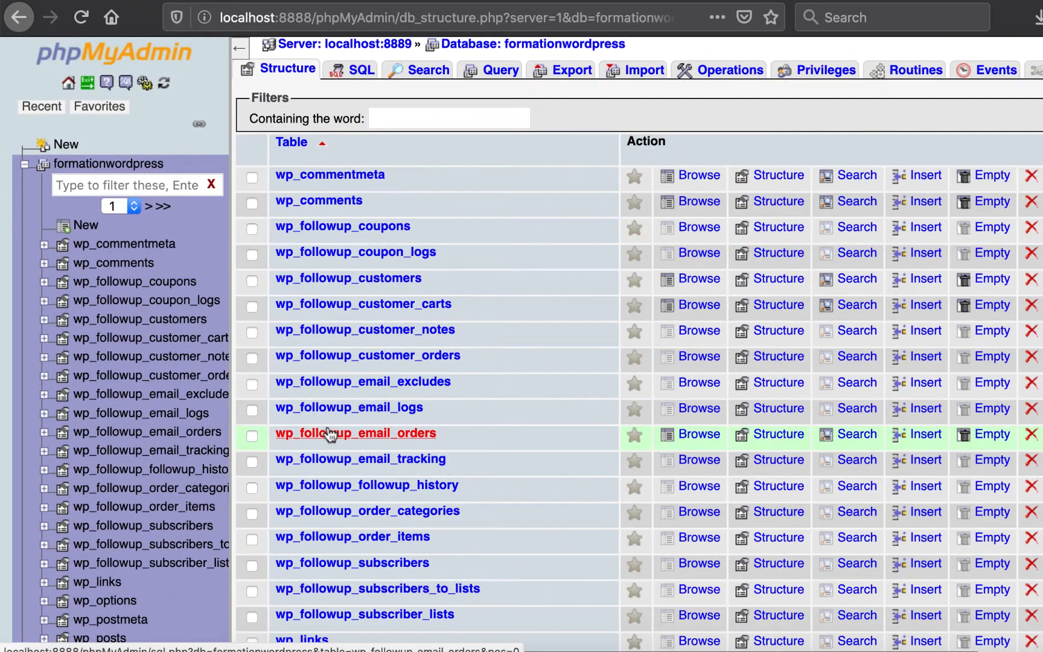
pyautogui.scroll(-10, 332, 433)
pyautogui.scroll(-5, 329, 434)
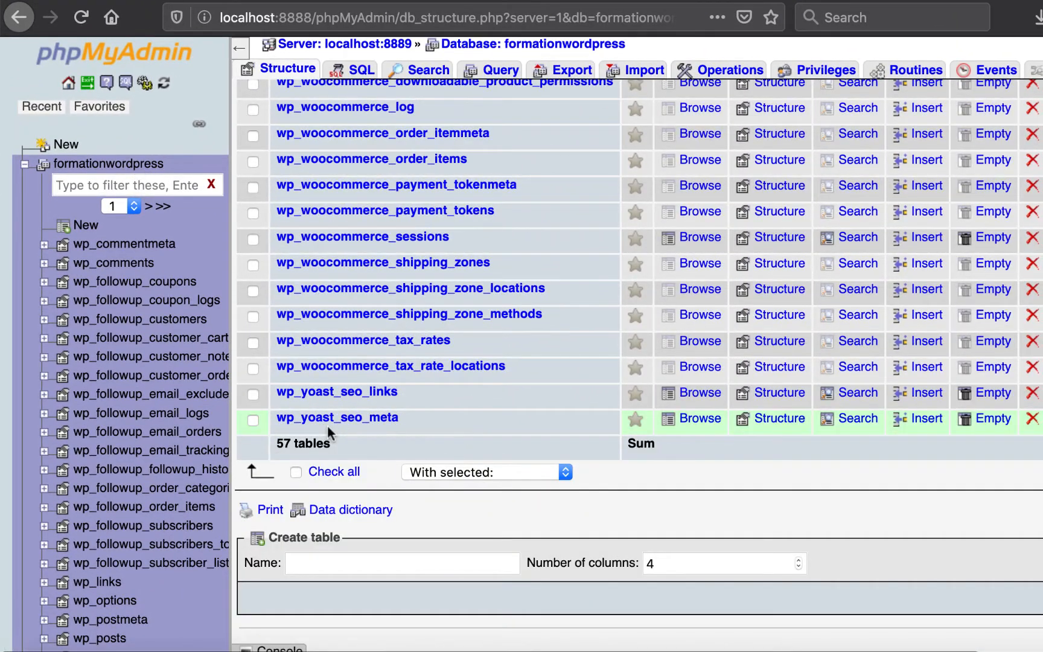
pyautogui.scroll(15, 329, 434)
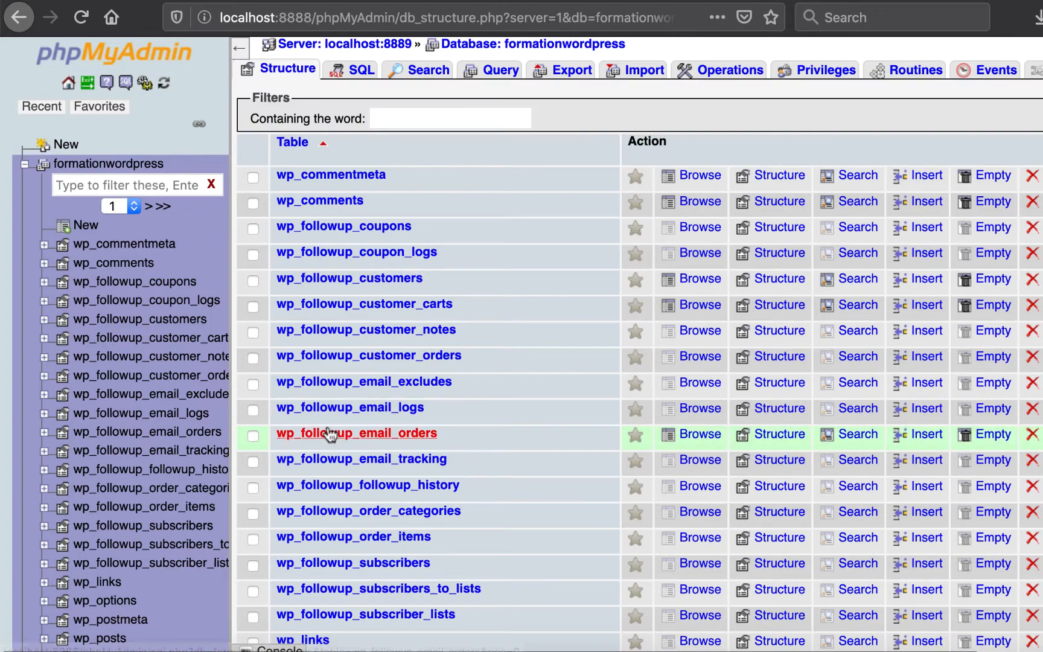
pyautogui.click(253, 177)
pyautogui.scroll(-15, 308, 332)
pyautogui.scroll(15, 308, 328)
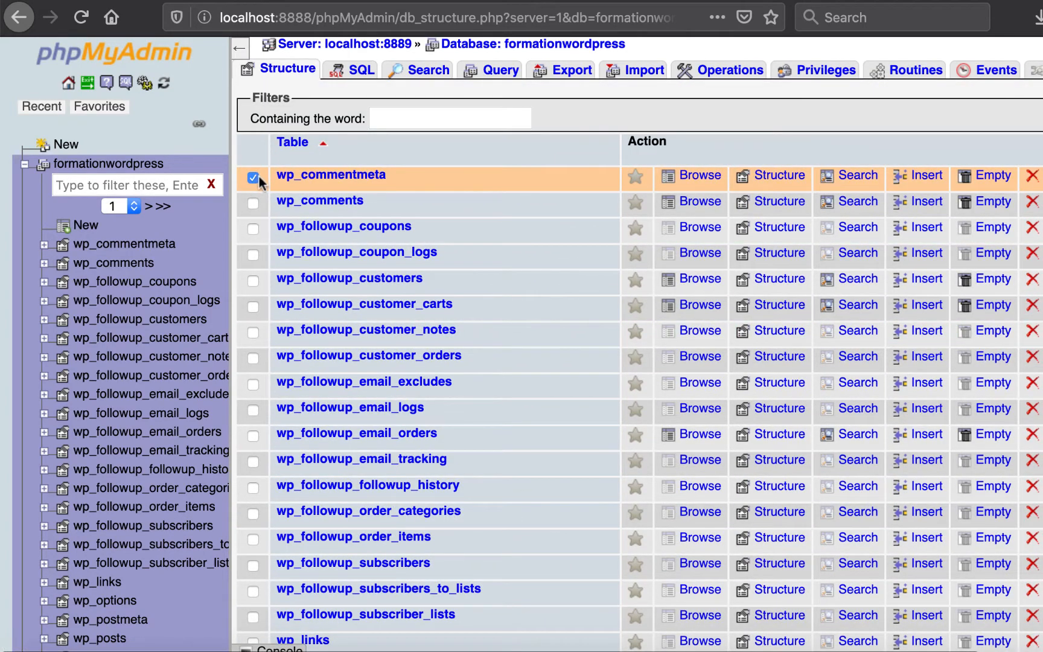
pyautogui.scroll(-15, 259, 176)
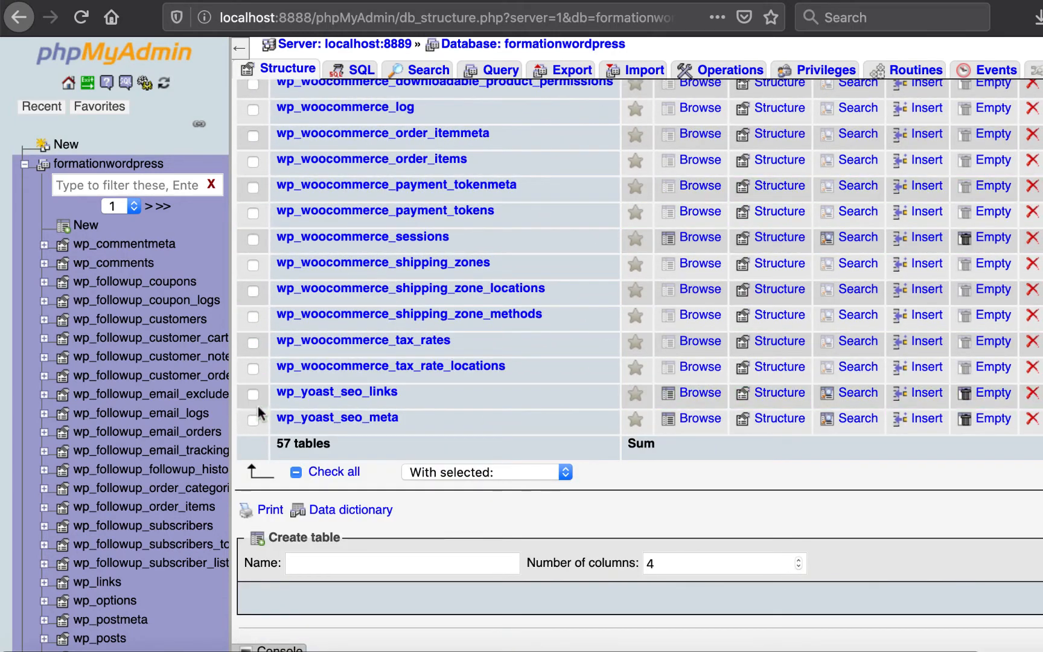
pyautogui.keyDown('shift'); pyautogui.click(252, 421); pyautogui.keyUp('shift')
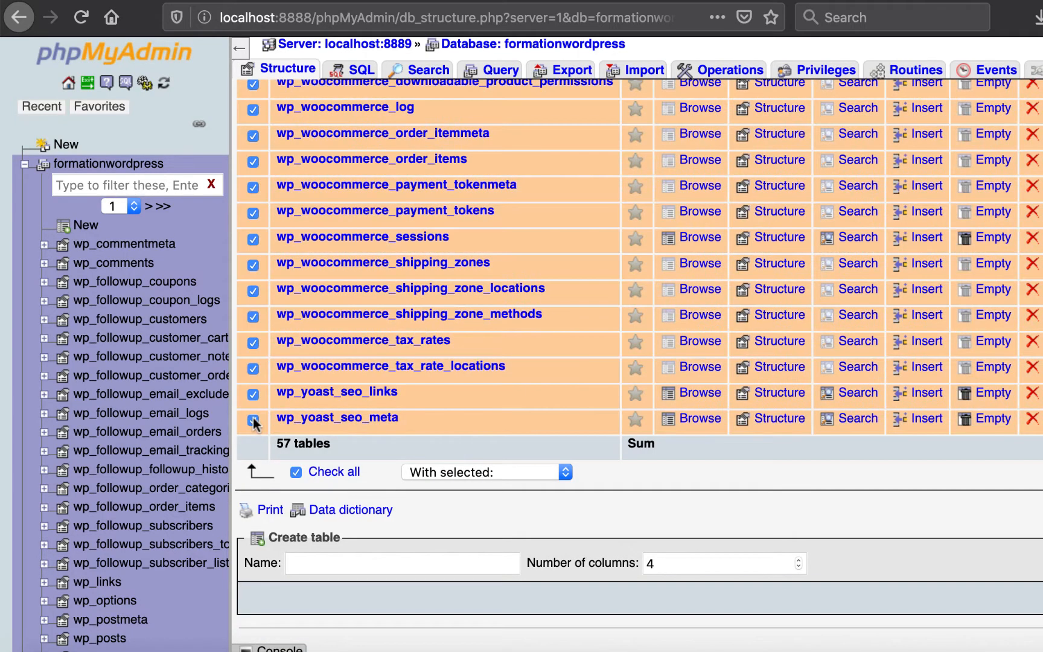
pyautogui.click(296, 472)
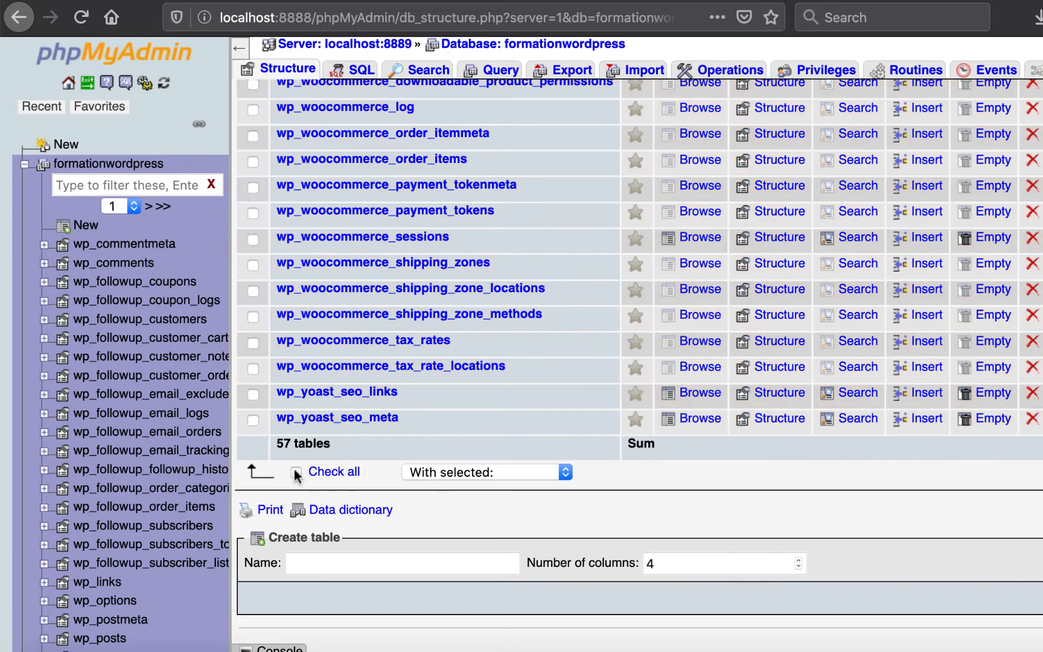
# Select all tables of the formationwordpress database and set up their export with the Custom method
pyautogui.click(296, 473)
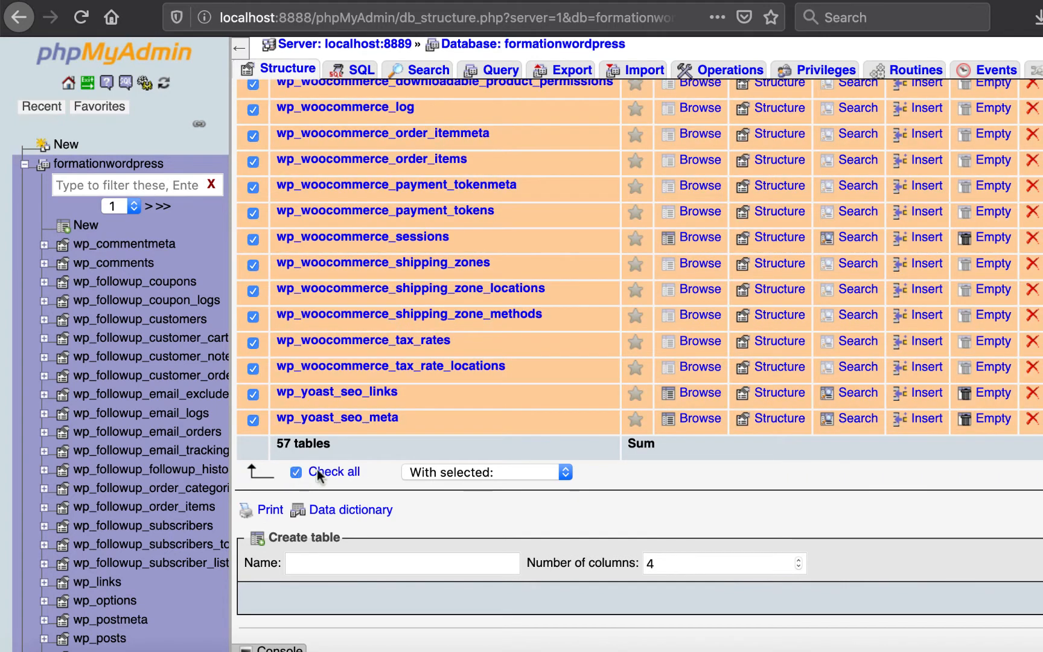
pyautogui.click(452, 470)
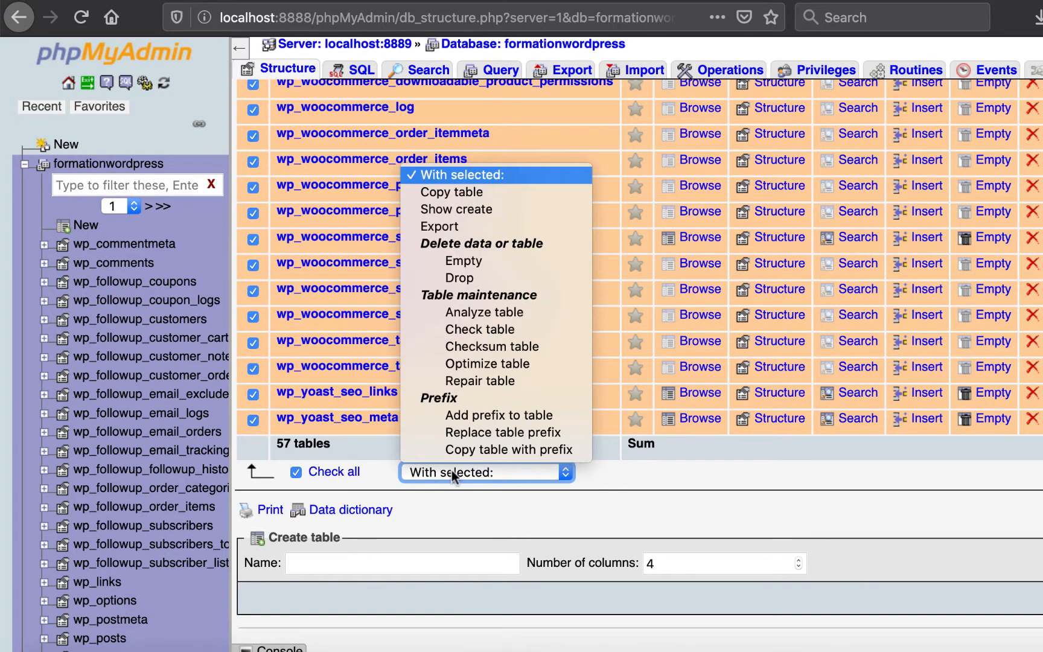
pyautogui.click(467, 226)
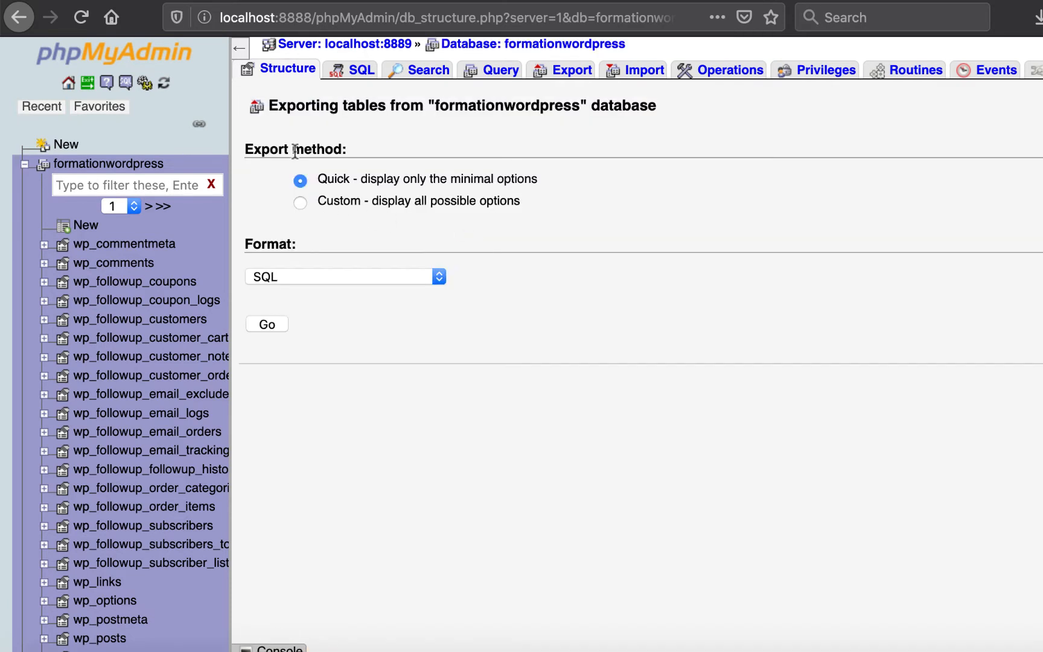
pyautogui.click(300, 203)
# Set the export output to be saved to a file with gzipped compression
pyautogui.scroll(-5, 585, 329)
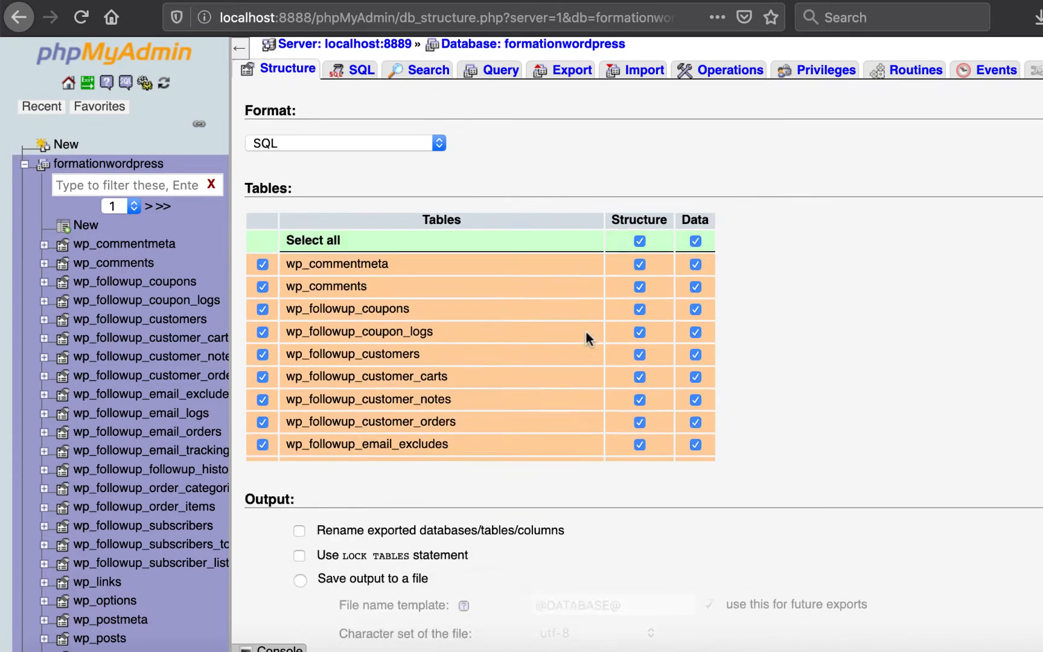
pyautogui.scroll(-4, 587, 333)
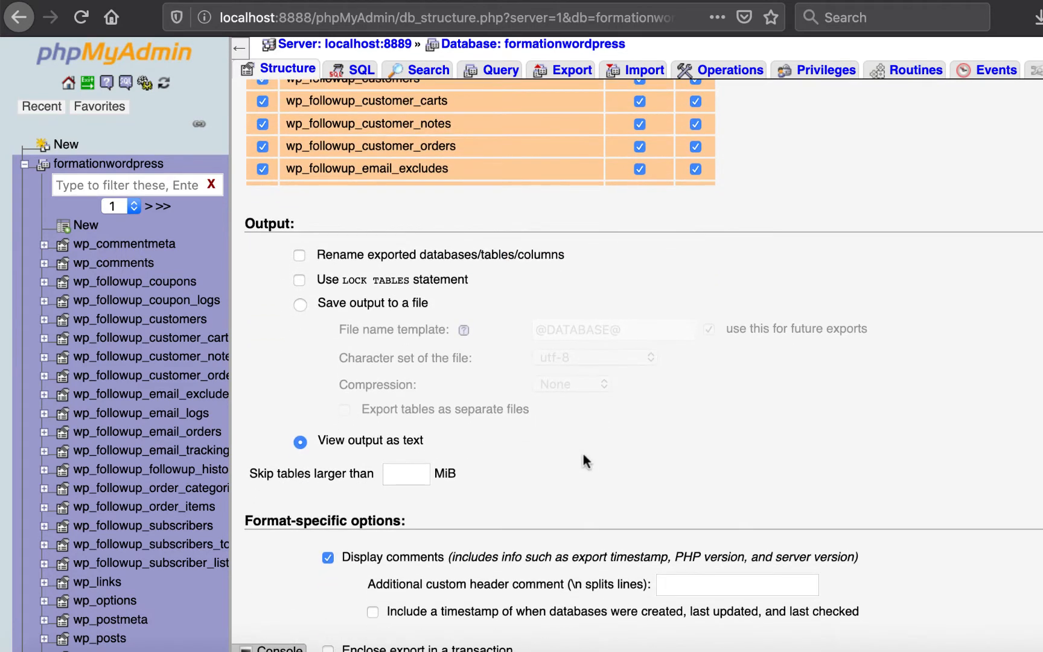
pyautogui.click(300, 301)
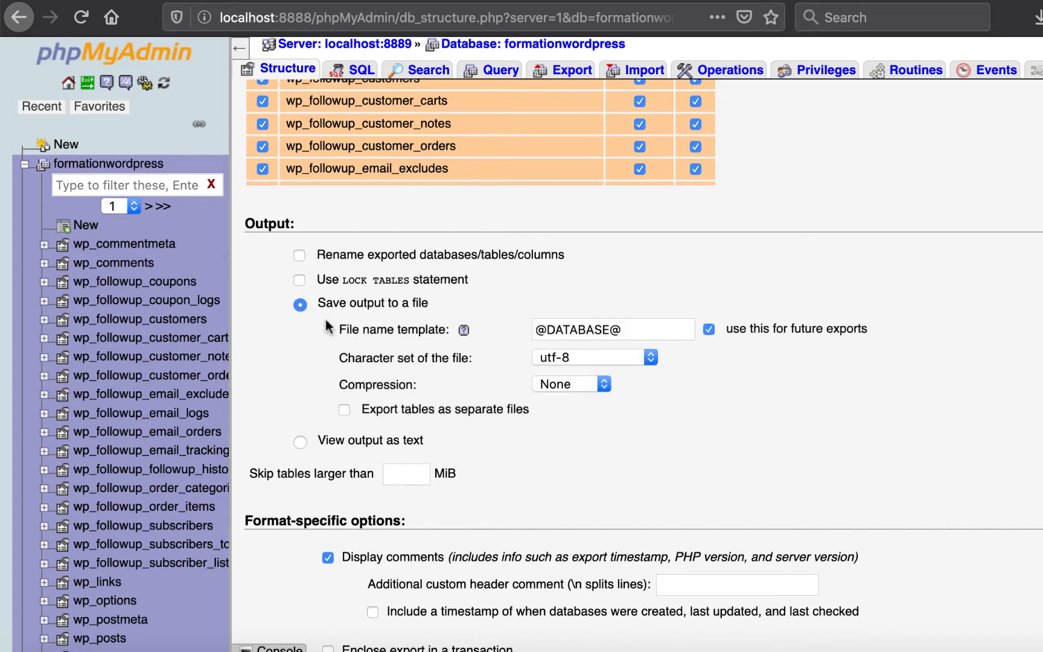
pyautogui.click(566, 384)
pyautogui.click(571, 418)
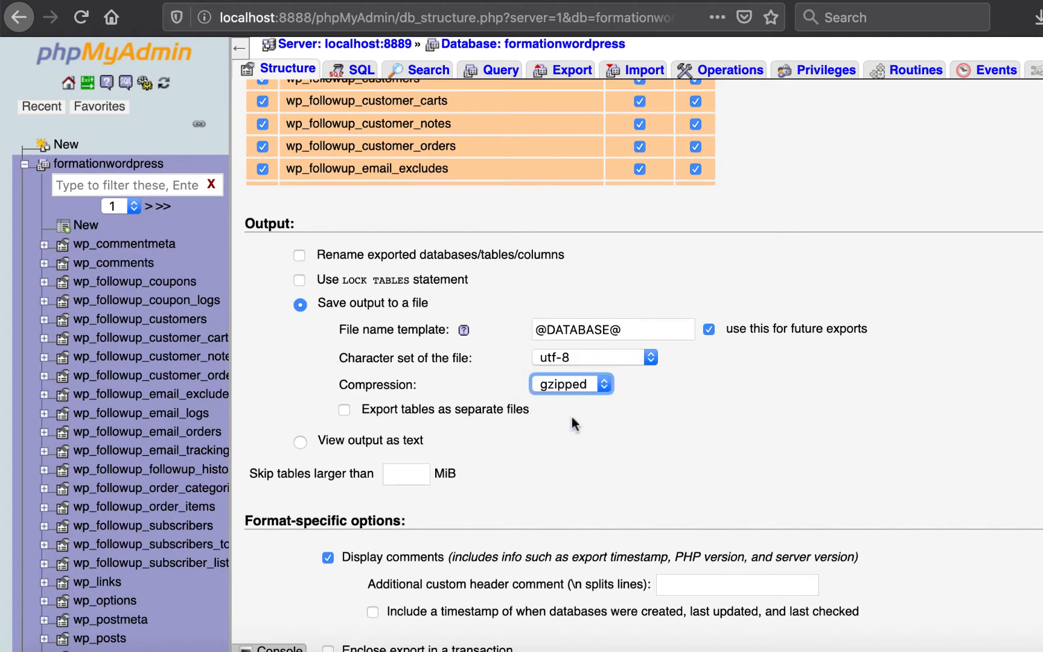
# Run the export, save formationwordpress.sql.gz, and check for it among the downloaded files
pyautogui.scroll(-15, 571, 417)
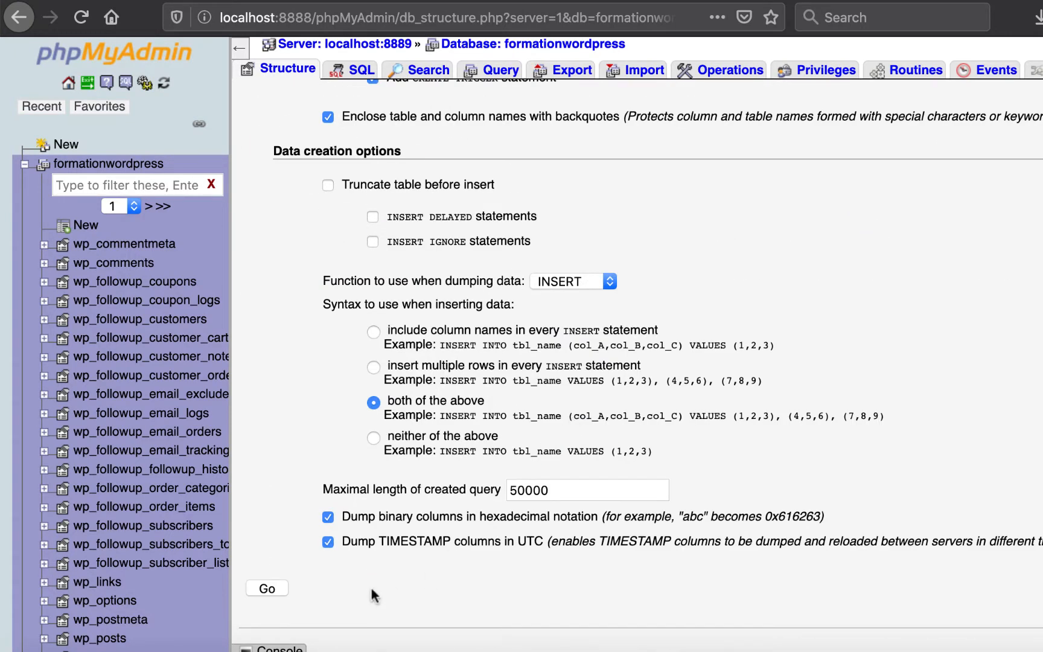
pyautogui.click(272, 588)
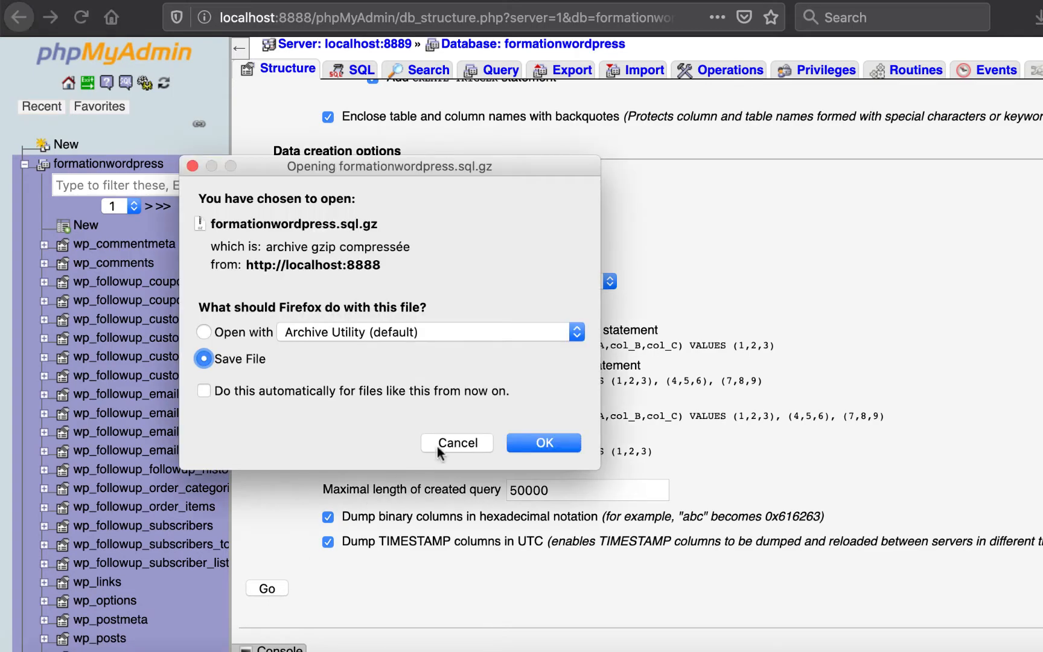
pyautogui.click(532, 440)
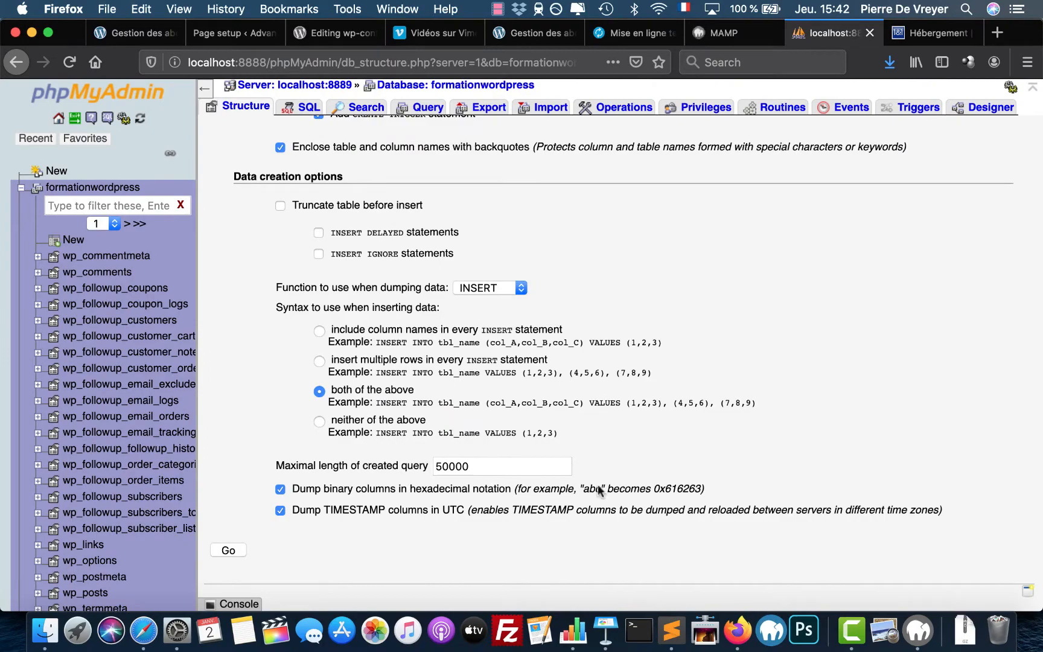
pyautogui.click(966, 633)
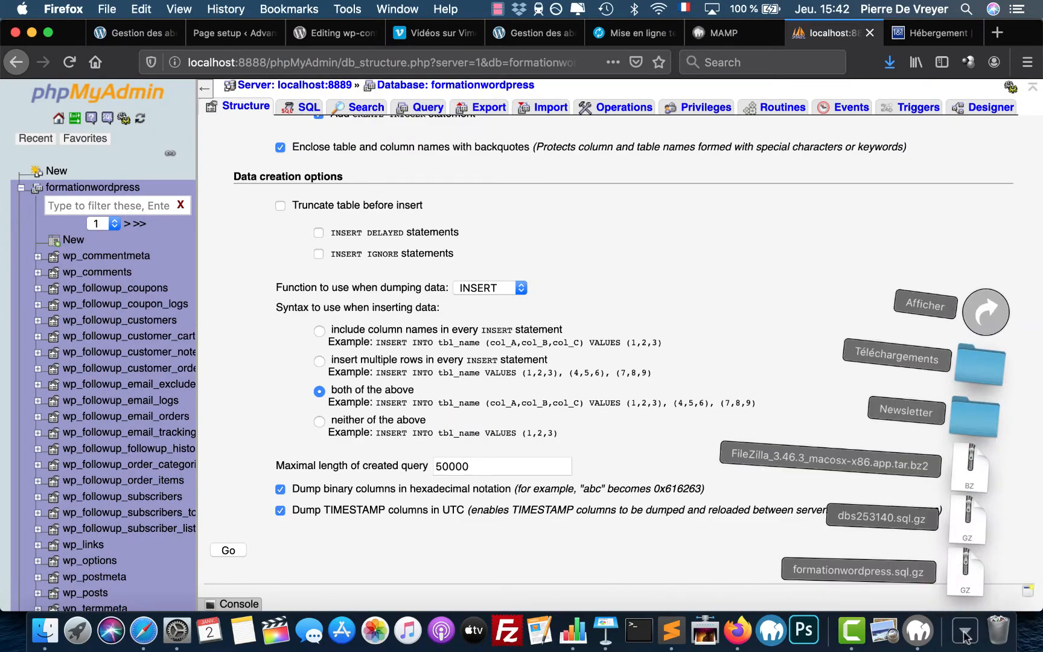
pyautogui.click(773, 293)
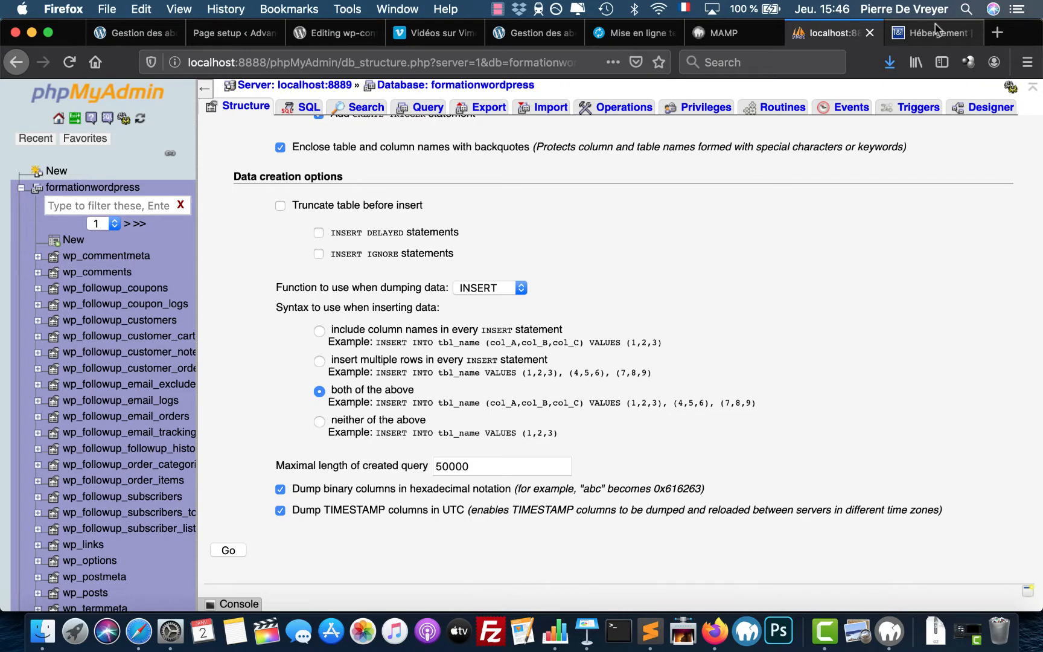
# From the IONOS hosting overview, go to the MySQL databases and open phpMyAdmin for the "formation wordpress dap" database
pyautogui.click(937, 30)
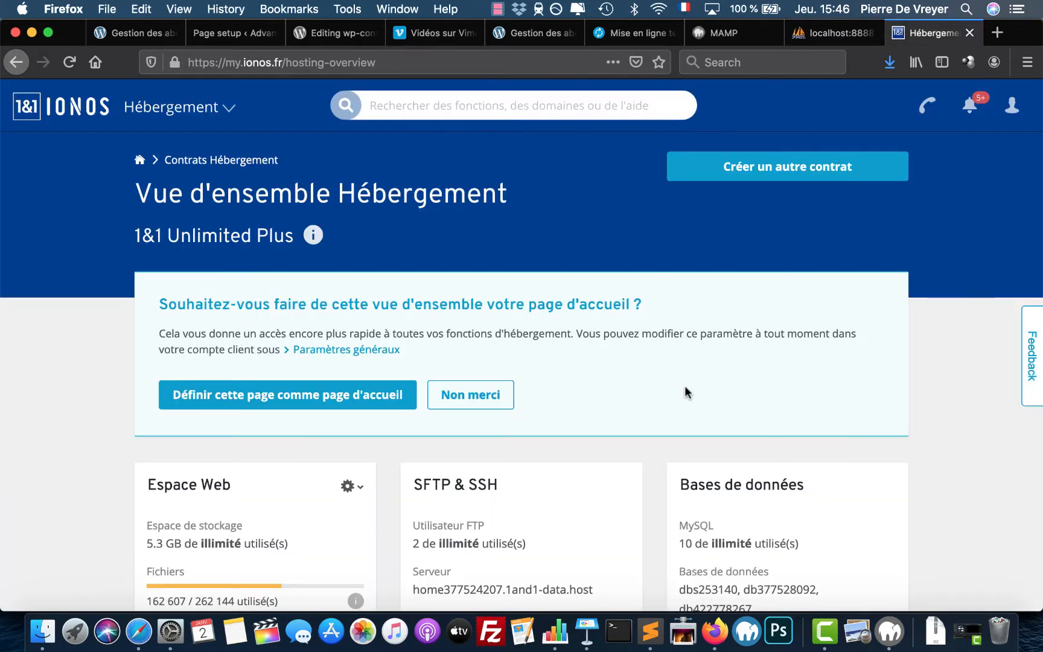
pyautogui.click(199, 107)
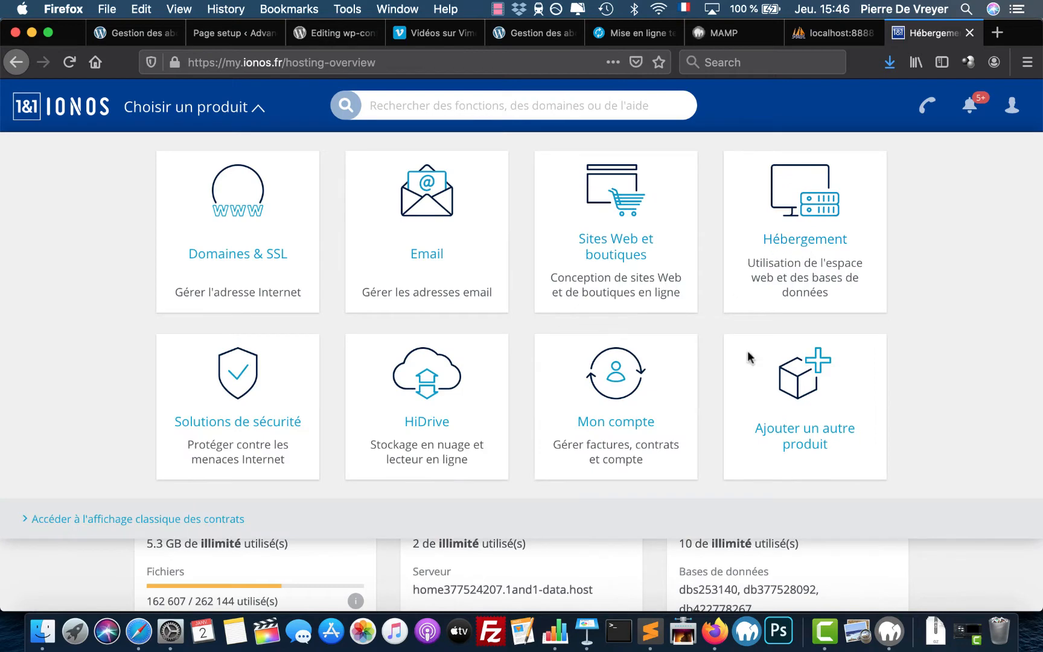
pyautogui.click(652, 569)
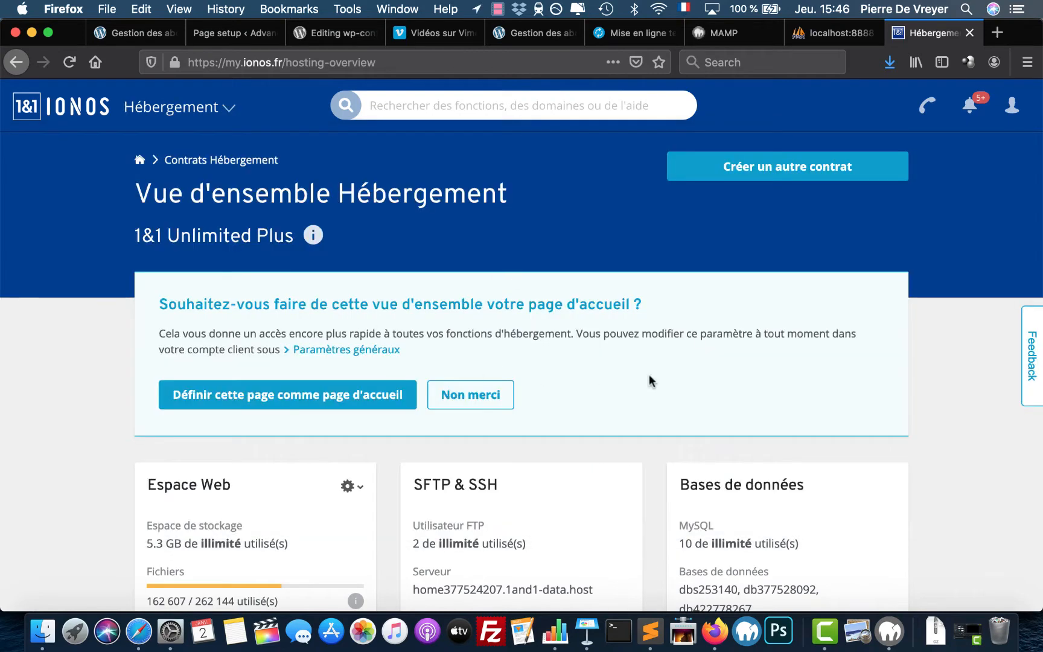
pyautogui.scroll(-4, 649, 374)
pyautogui.scroll(-1, 649, 381)
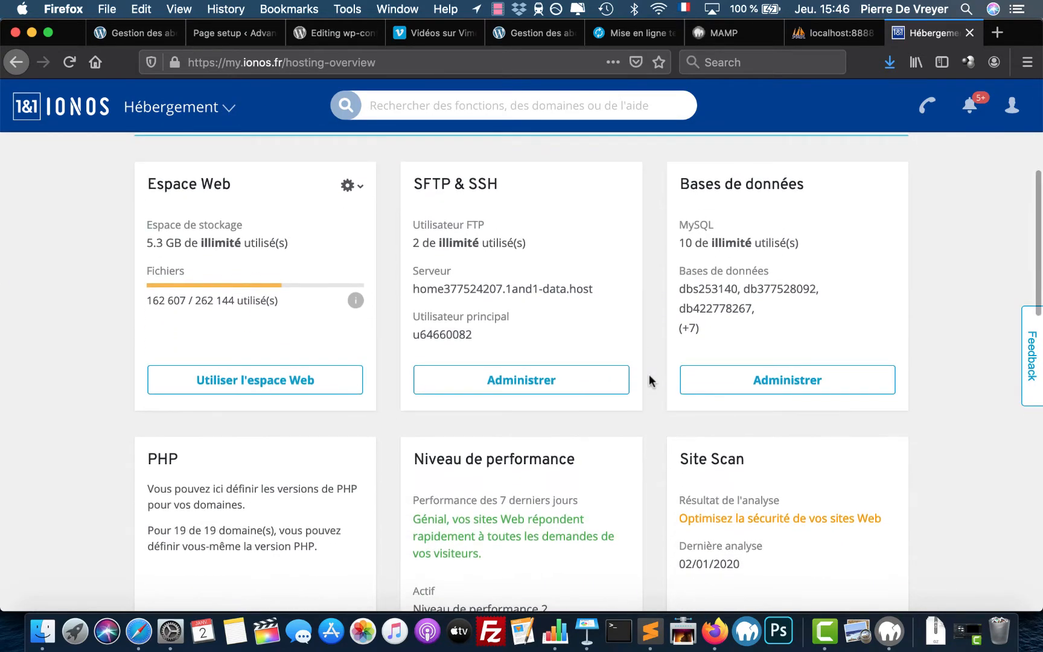
pyautogui.scroll(-1, 712, 188)
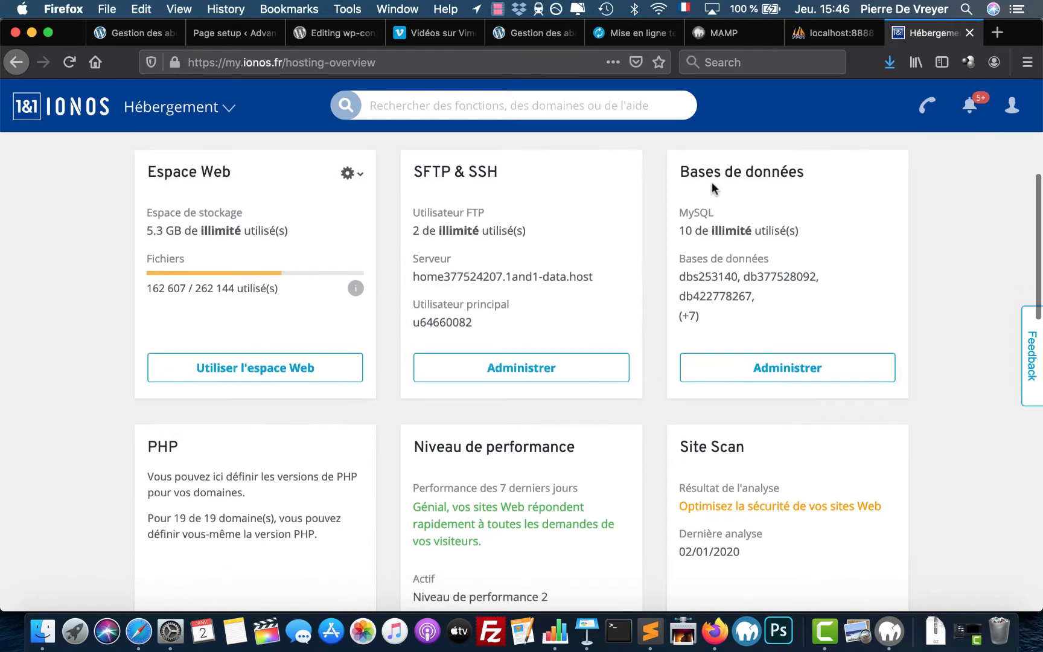
pyautogui.click(778, 375)
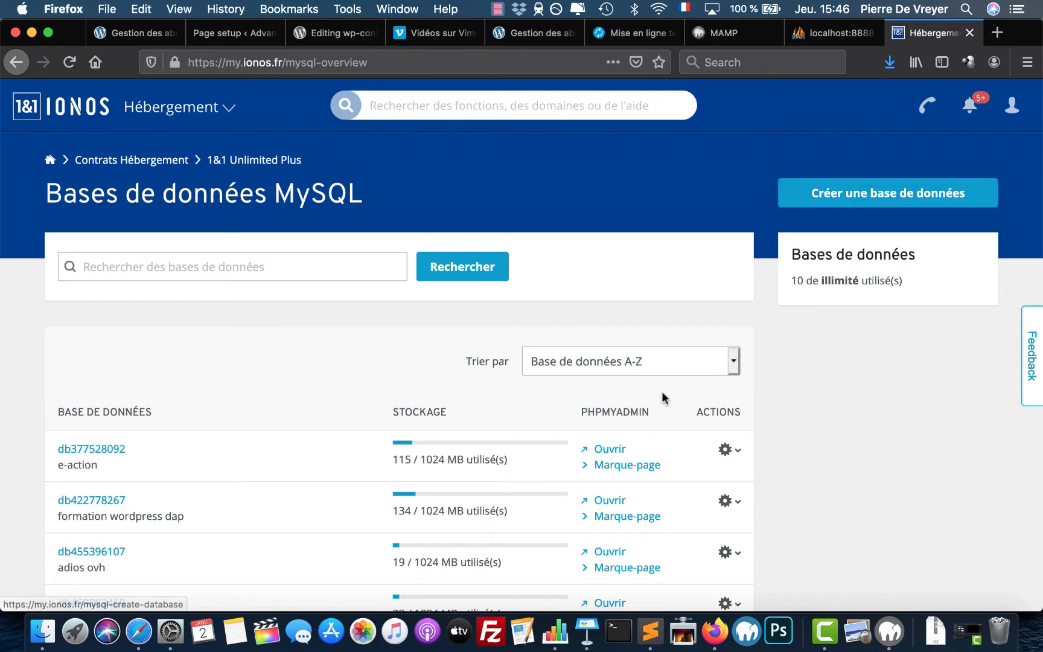
pyautogui.click(609, 501)
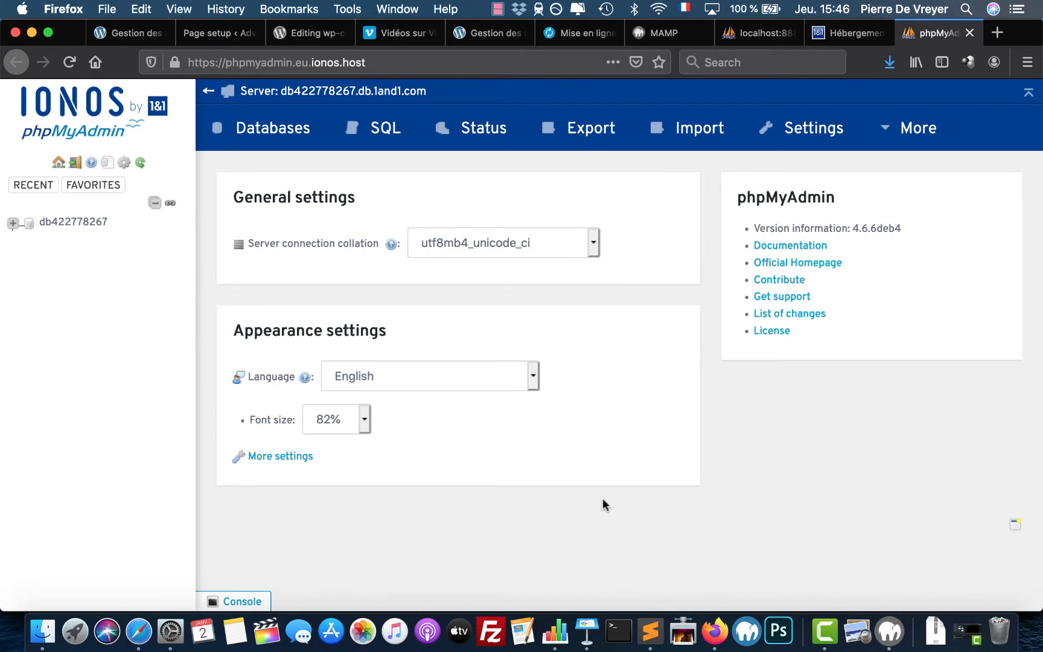
# Import formationwordpress.sql.gz into the empty online database with the utf-8 character set
pyautogui.click(56, 223)
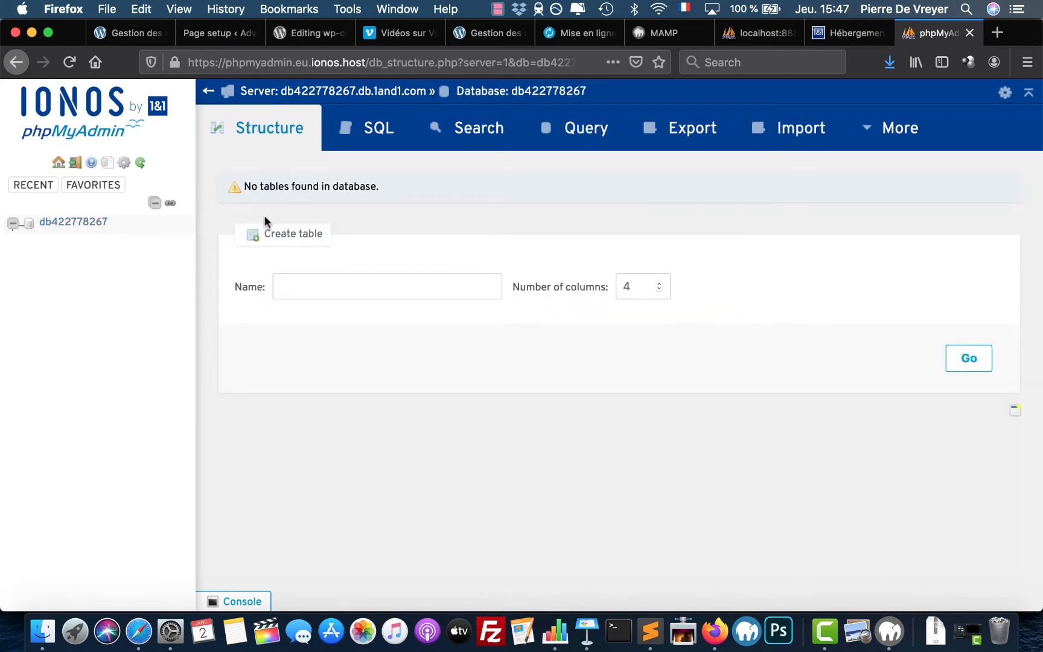
pyautogui.click(803, 128)
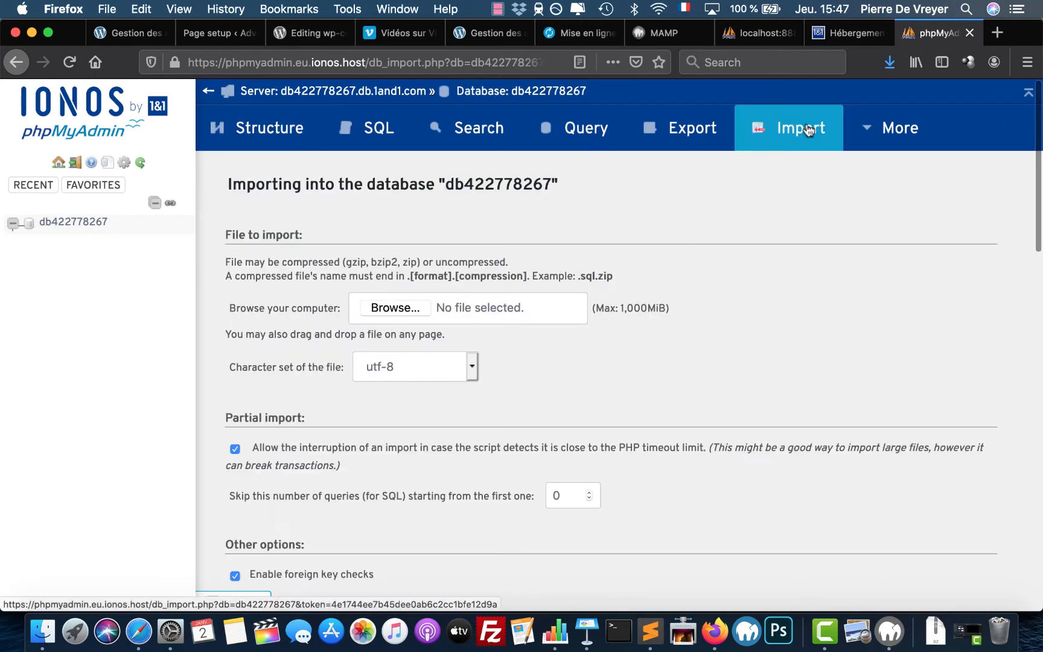
pyautogui.click(385, 309)
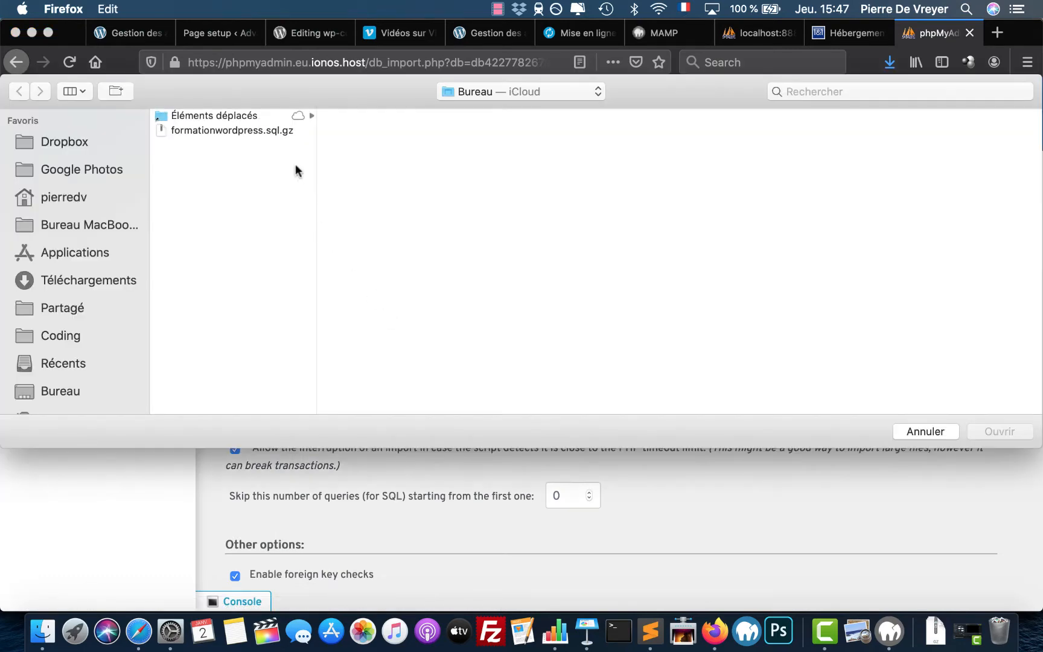
pyautogui.click(271, 131)
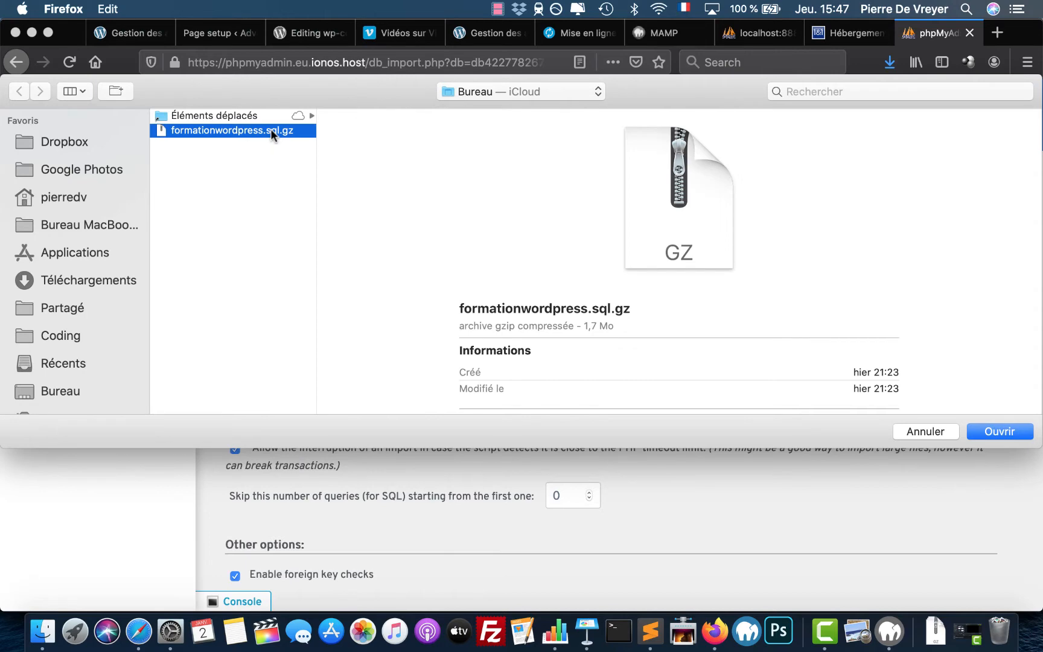
pyautogui.click(996, 429)
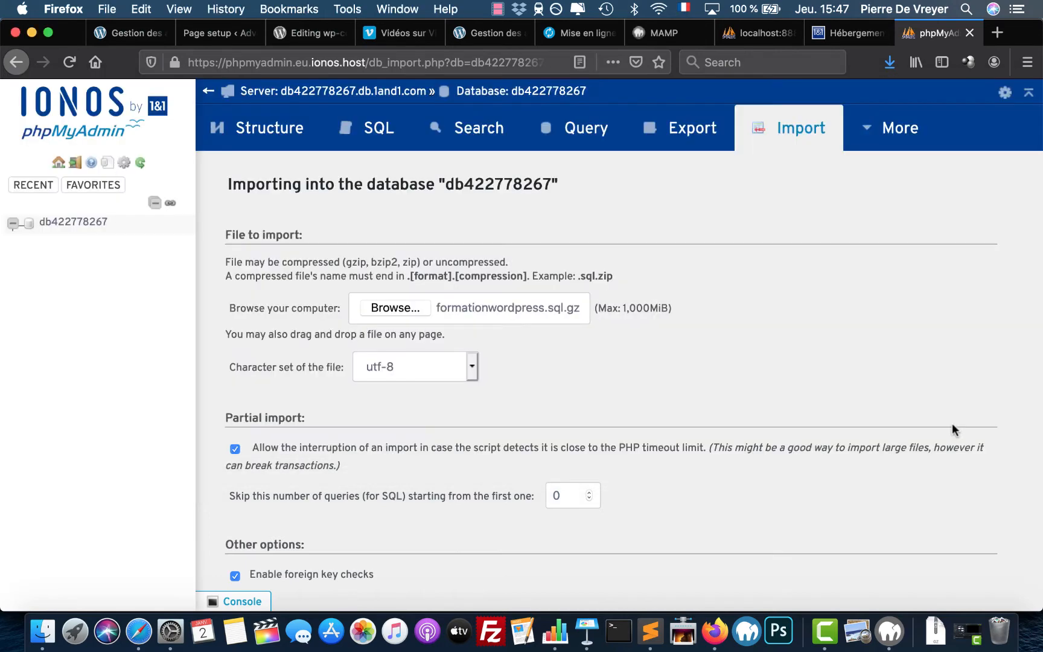
pyautogui.scroll(-5, 587, 372)
pyautogui.click(256, 537)
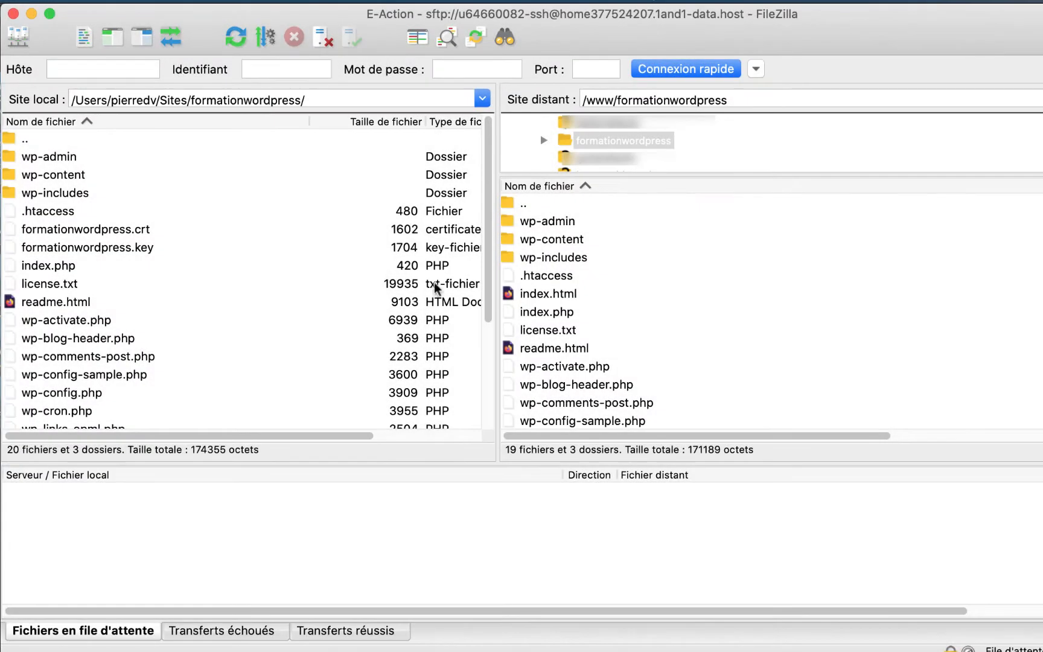
# In FileZilla, open the remote wp-config.php from /www/formationwordpress for editing
pyautogui.scroll(-5, 551, 269)
pyautogui.click(572, 349)
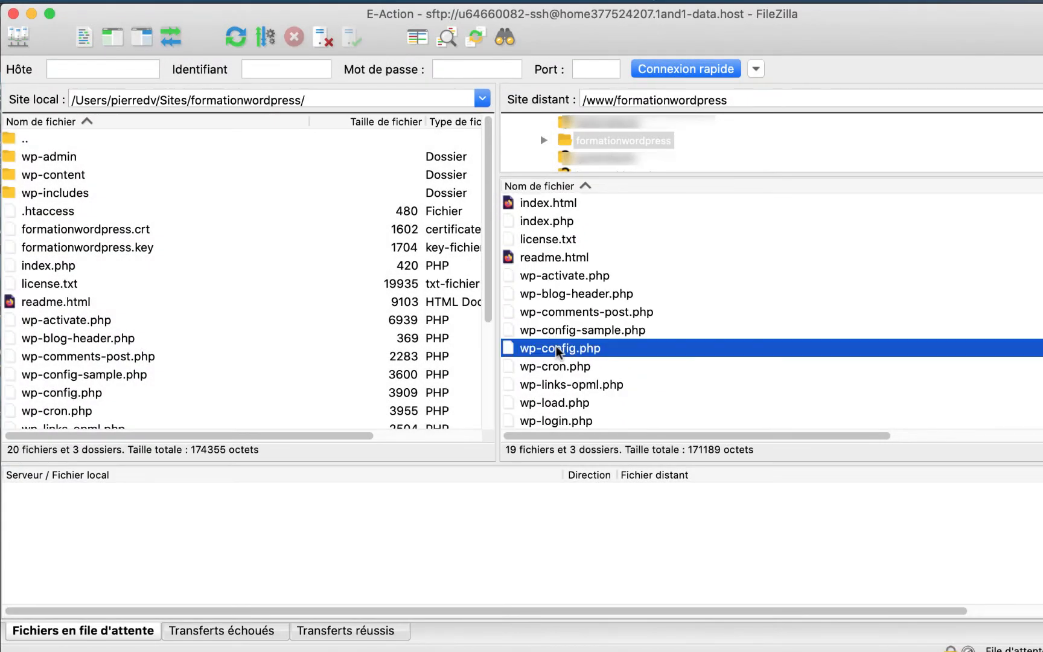
pyautogui.rightClick(572, 349)
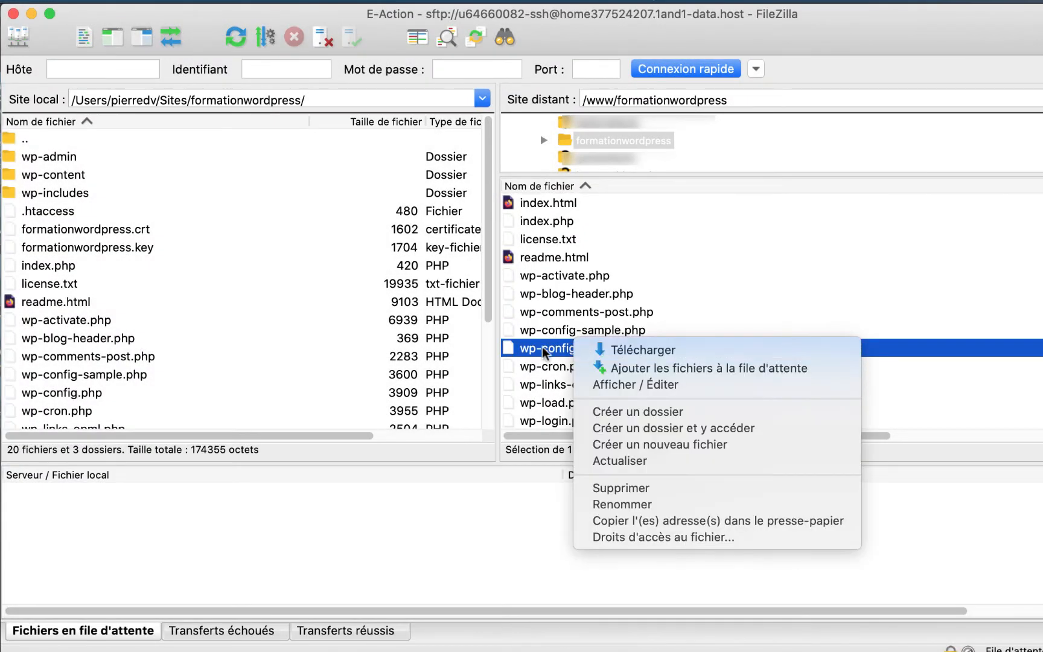
pyautogui.click(619, 386)
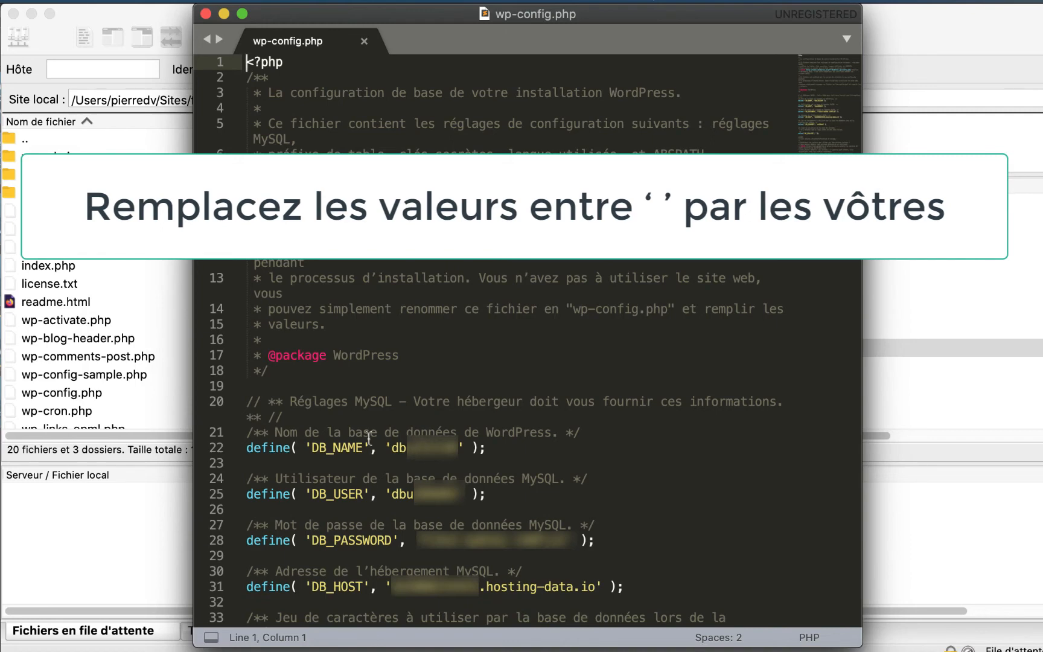
# Examine the database name, user, password and MySQL host definitions in wp-config.php
pyautogui.moveTo(349, 432); pyautogui.dragTo(451, 433)
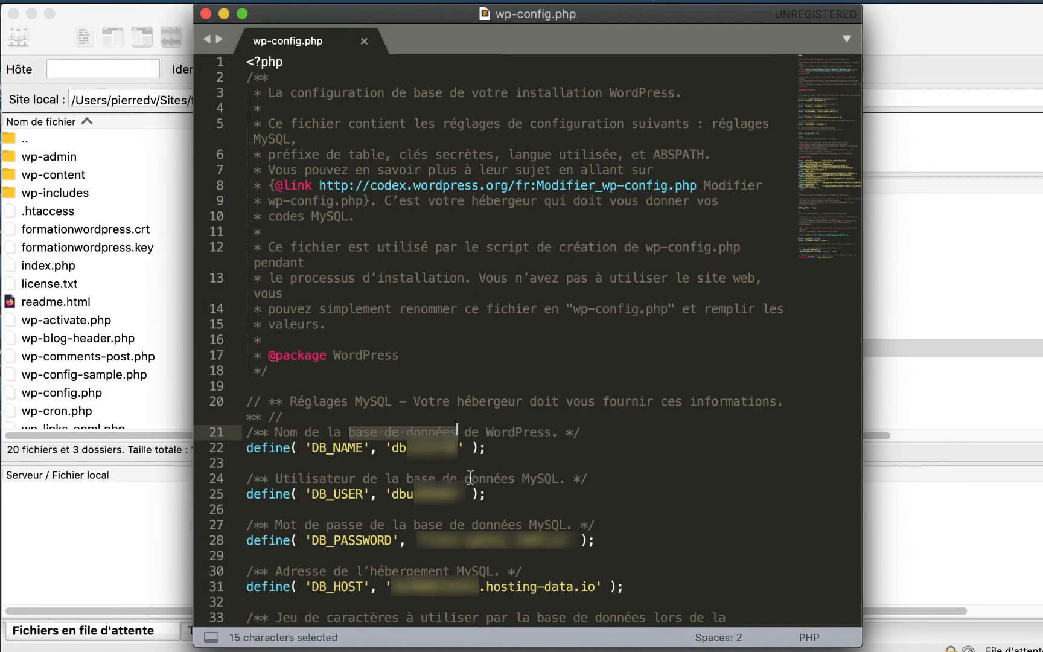
pyautogui.moveTo(510, 479); pyautogui.dragTo(380, 479)
pyautogui.moveTo(277, 527); pyautogui.dragTo(524, 526)
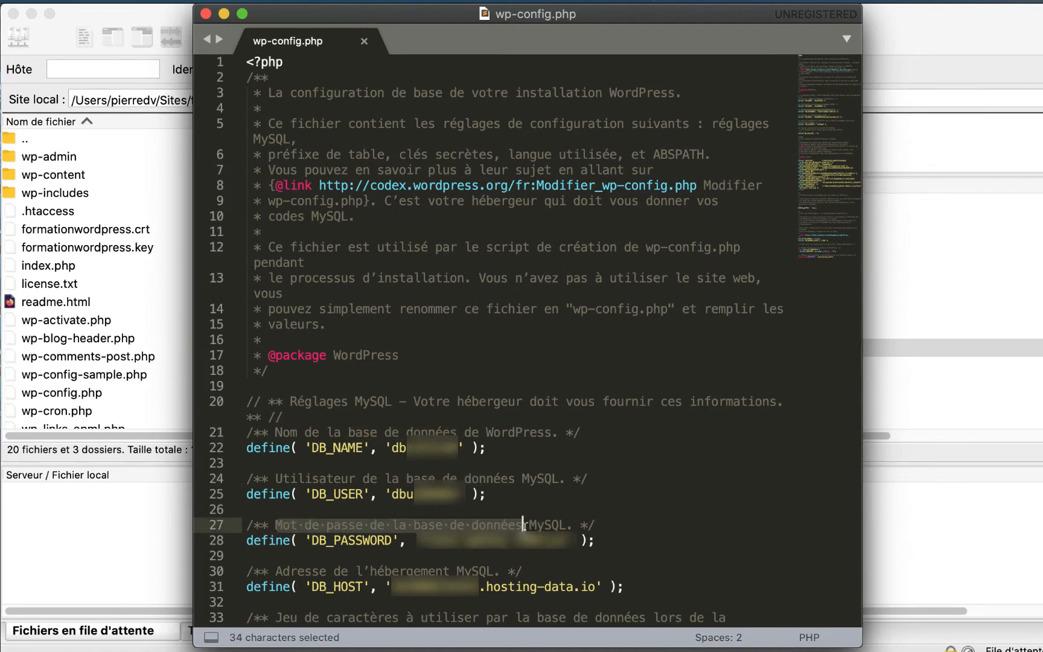
pyautogui.moveTo(364, 571); pyautogui.dragTo(494, 571)
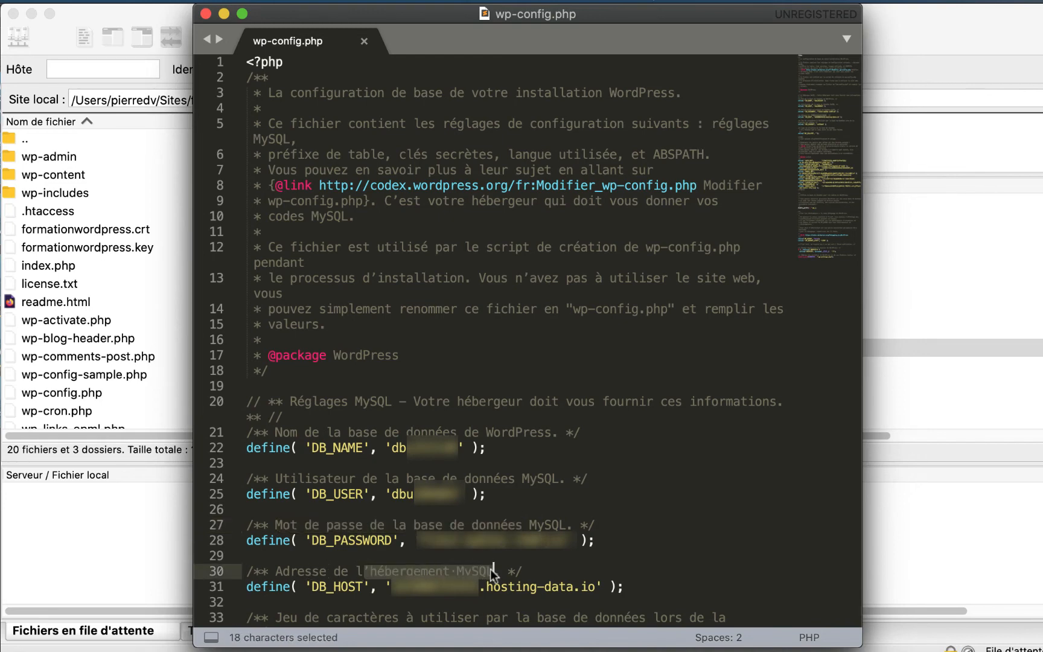
pyautogui.click(475, 571)
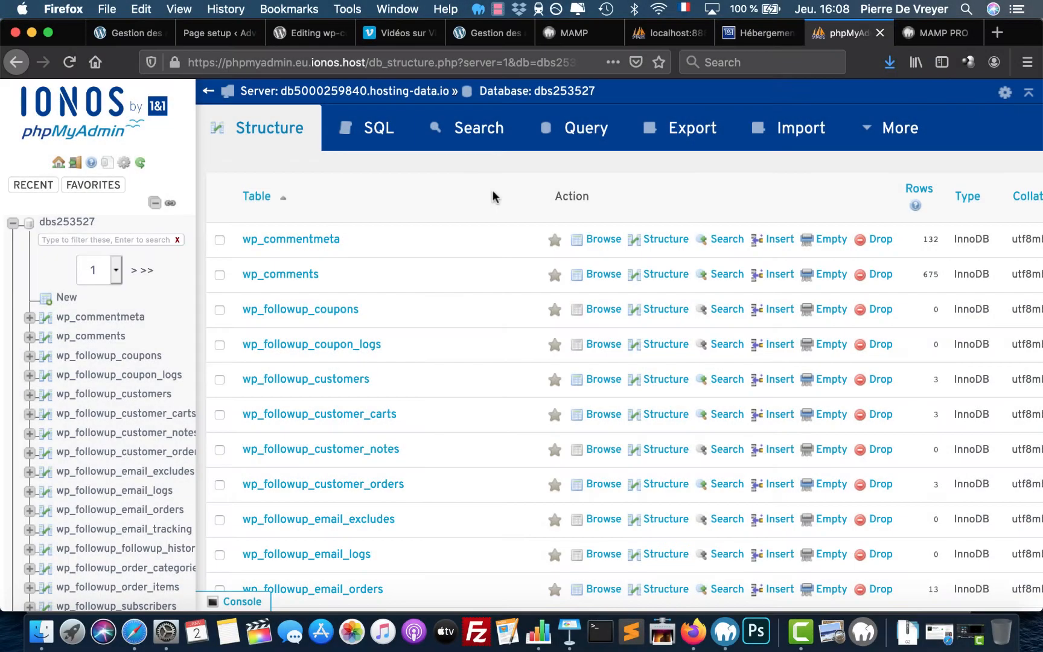
# In the online phpMyAdmin, open the wp_options table of the imported WordPress database
pyautogui.scroll(-5, 332, 421)
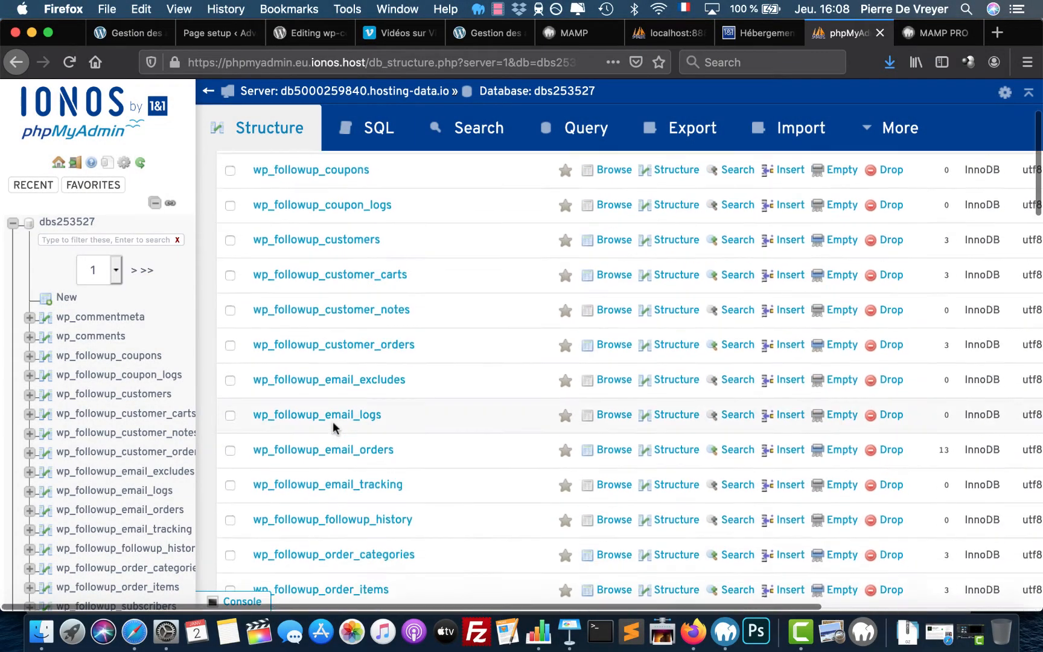
pyautogui.scroll(-7, 333, 421)
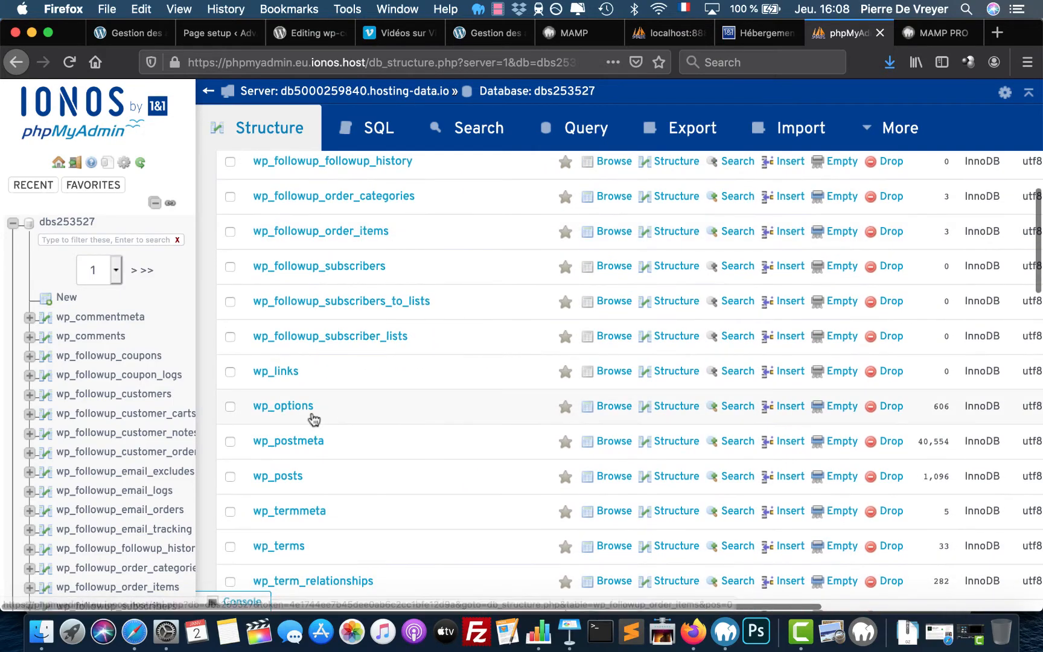
pyautogui.click(279, 407)
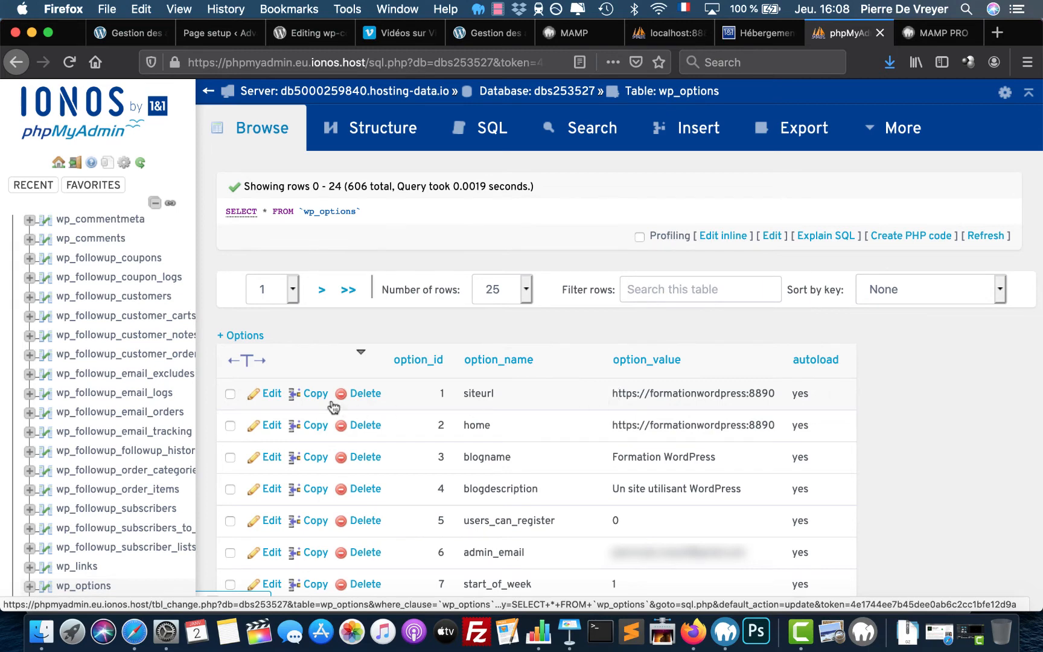
pyautogui.click(270, 394)
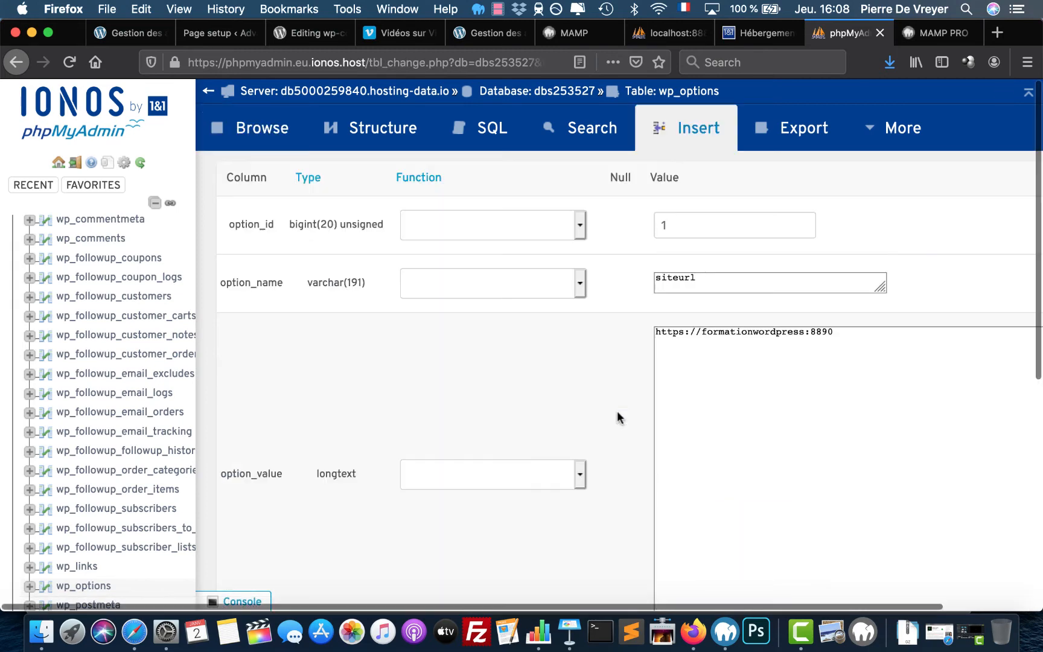
pyautogui.click(703, 334)
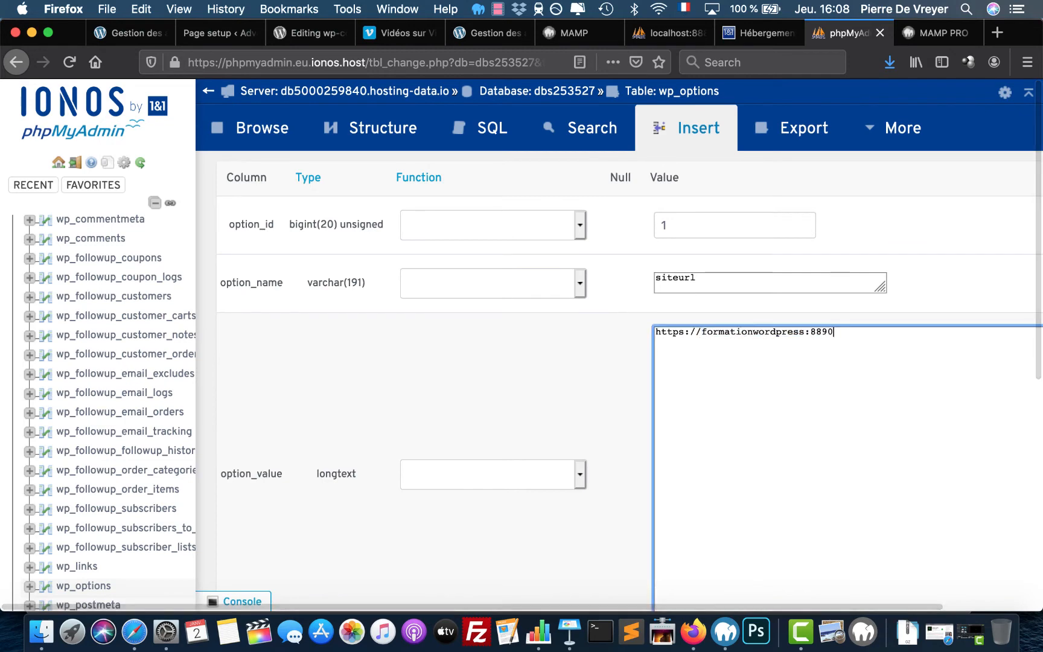
pyautogui.press('BackSpace')
pyautogui.press('BackSpace')
pyautogui.press('BackSpace')
pyautogui.press('BackSpace')
pyautogui.press('BackSpace')
pyautogui.write('www.')
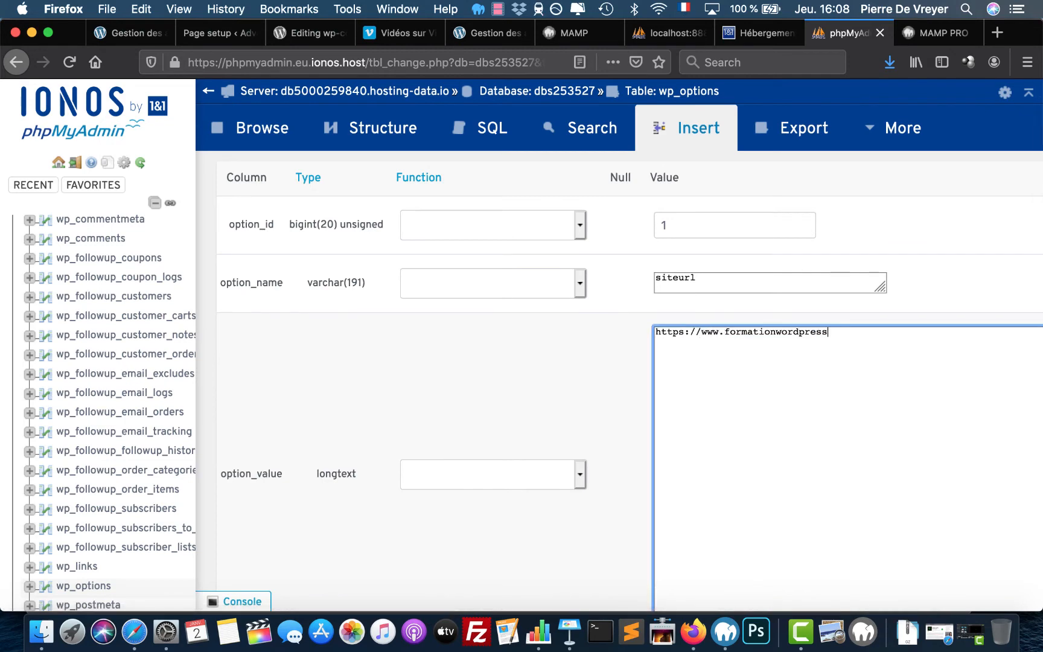
pyautogui.write('.org')
pyautogui.press('super+a')
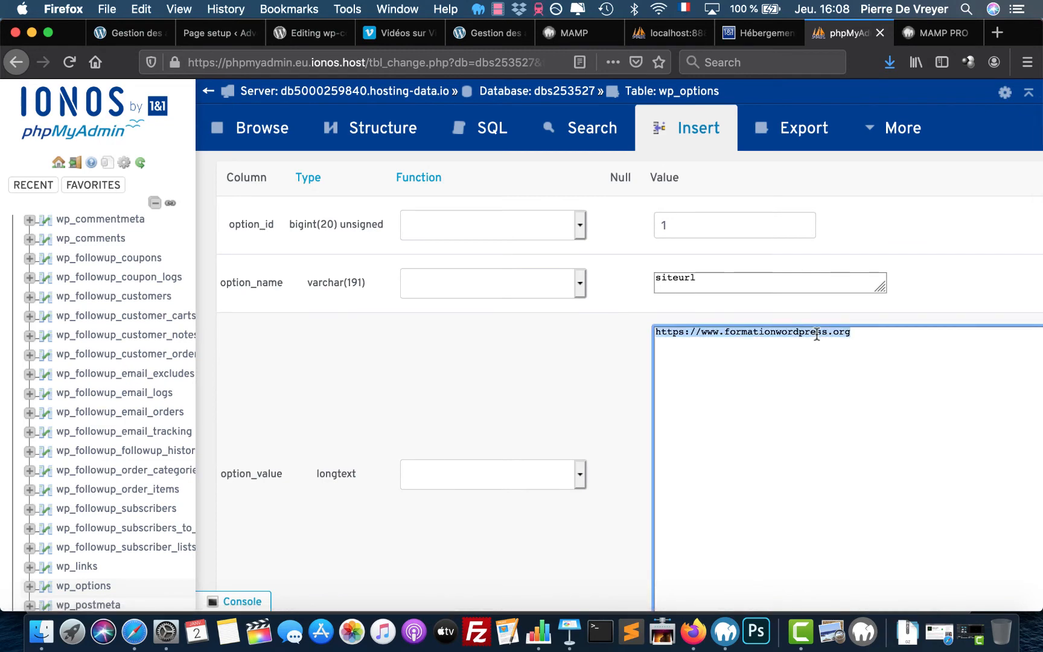
pyautogui.press('super+c')
pyautogui.scroll(-10, 561, 393)
pyautogui.hscroll(3, 845, 363)
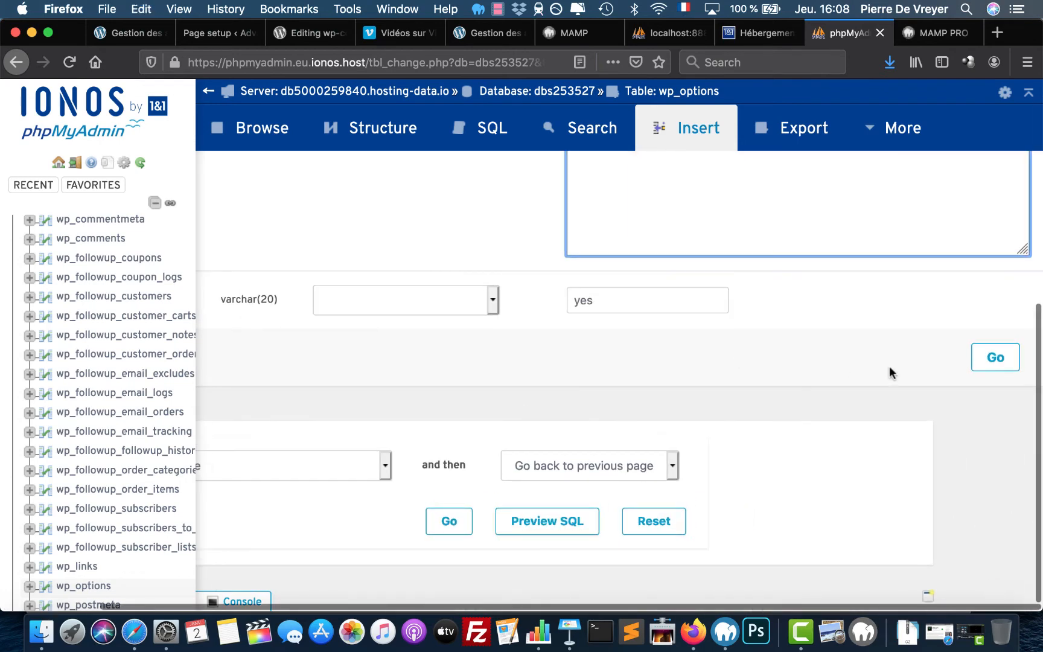
pyautogui.click(995, 361)
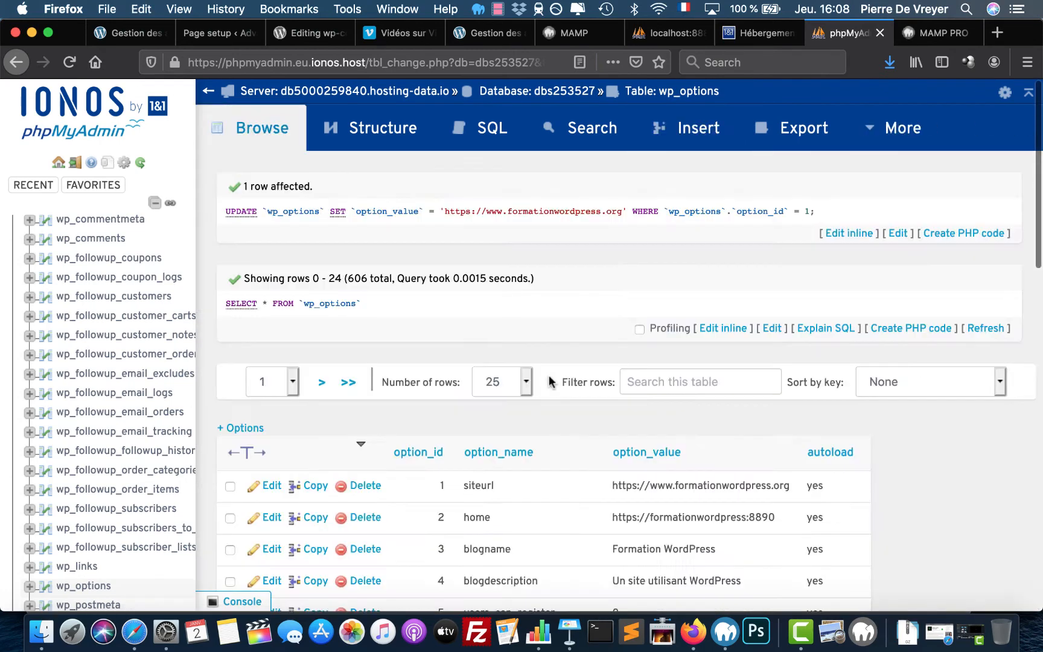
pyautogui.click(271, 518)
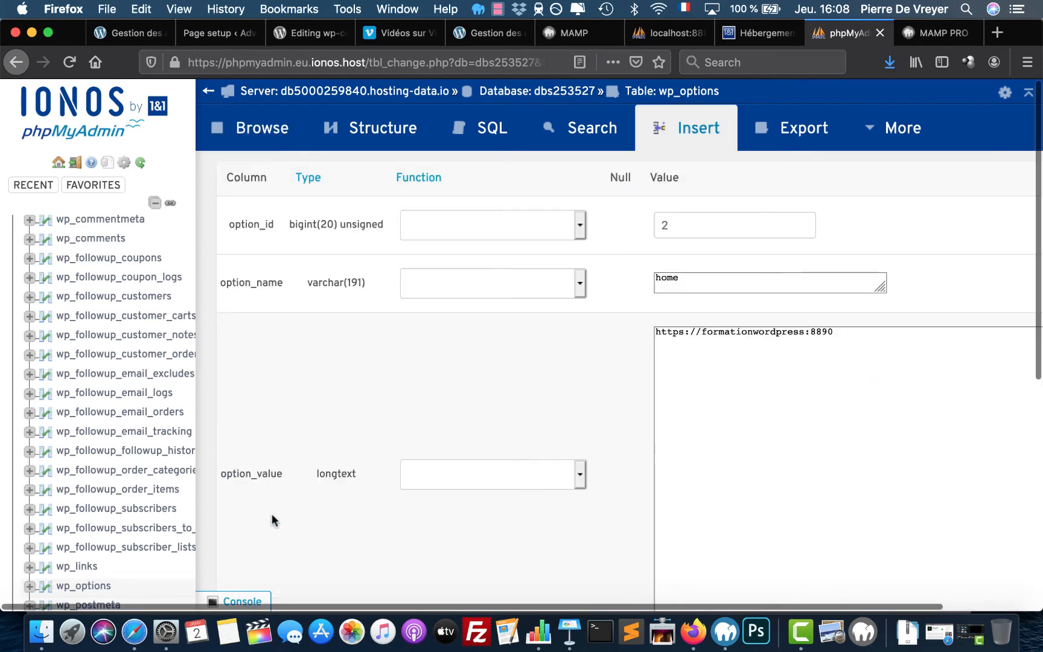
pyautogui.tripleClick(726, 326)
pyautogui.press('super+v')
pyautogui.scroll(-10, 724, 324)
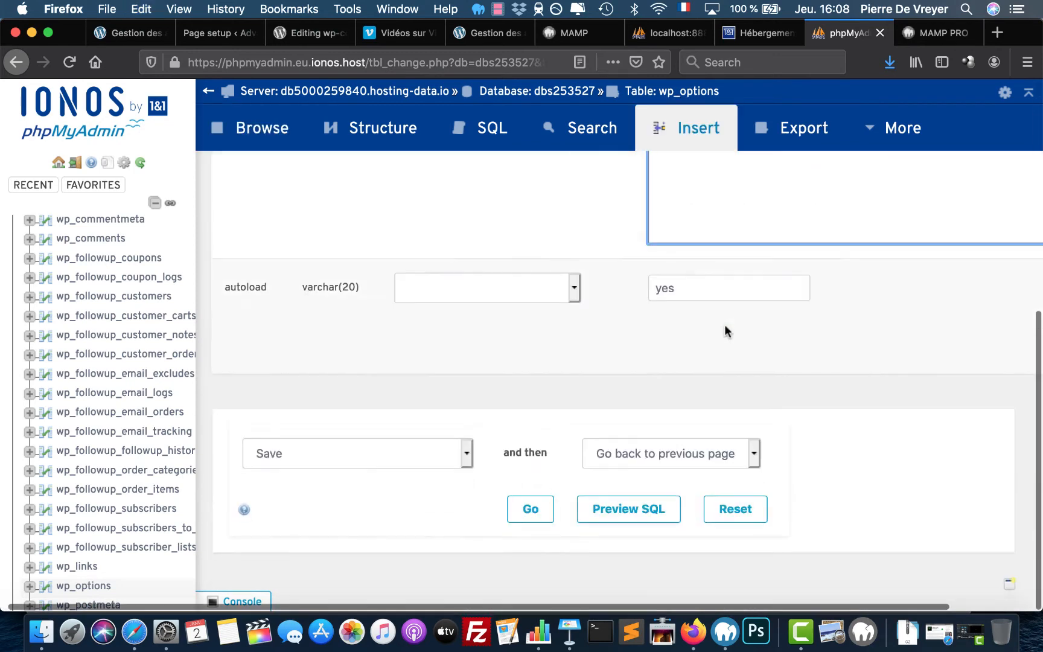
pyautogui.hscroll(3, 743, 328)
pyautogui.click(996, 365)
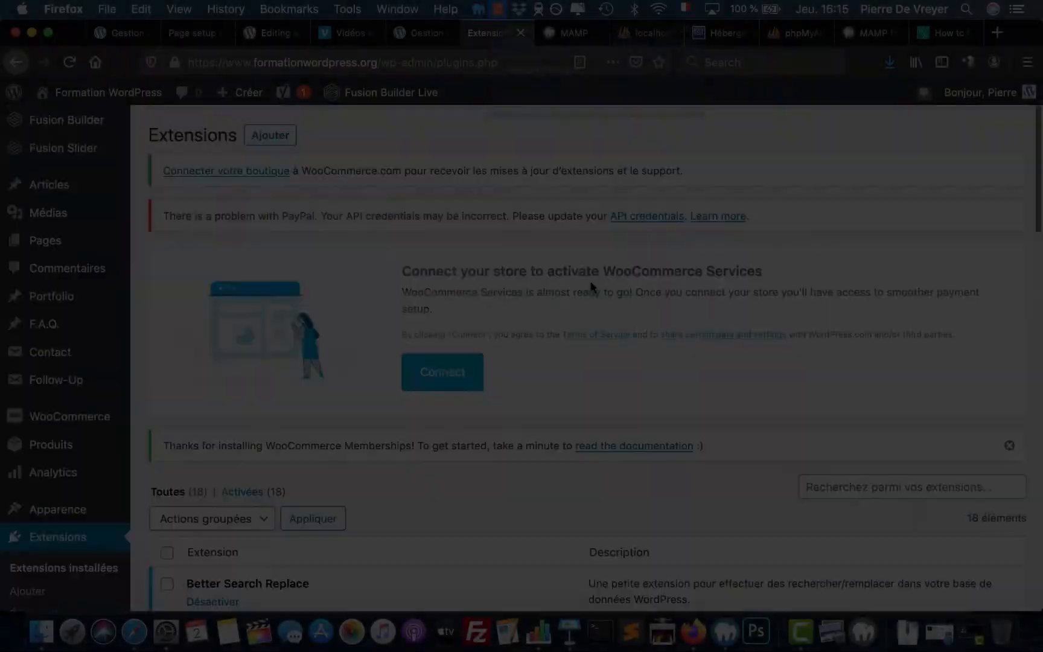
# In the online WordPress admin, find Better Search Replace among the installed plugins and open its search and replace tool
pyautogui.scroll(-4, 591, 287)
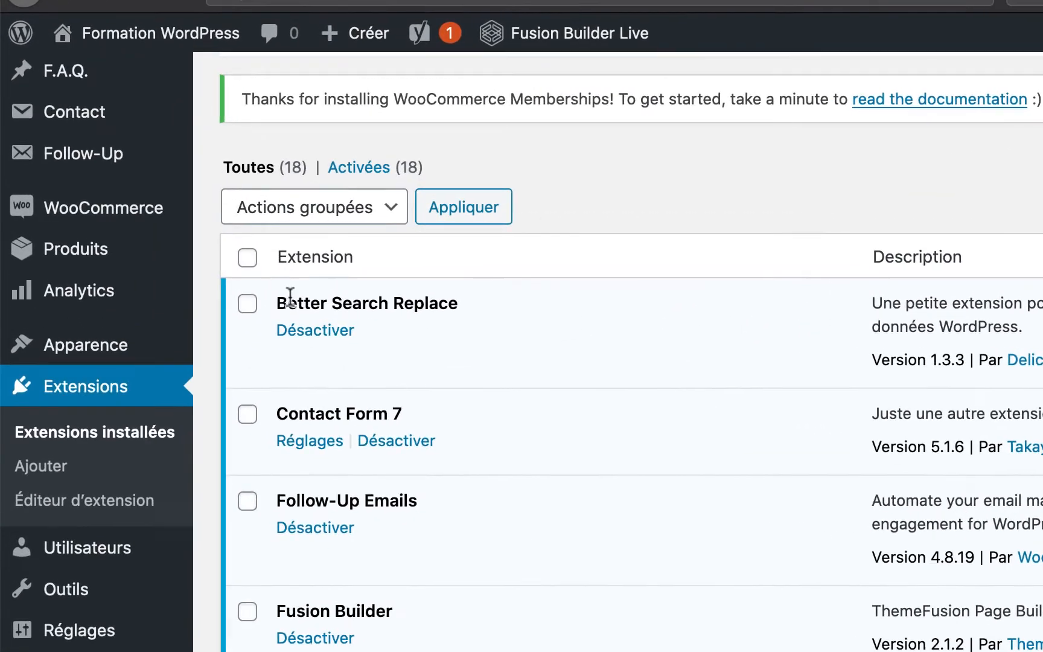
pyautogui.moveTo(185, 274); pyautogui.dragTo(312, 282)
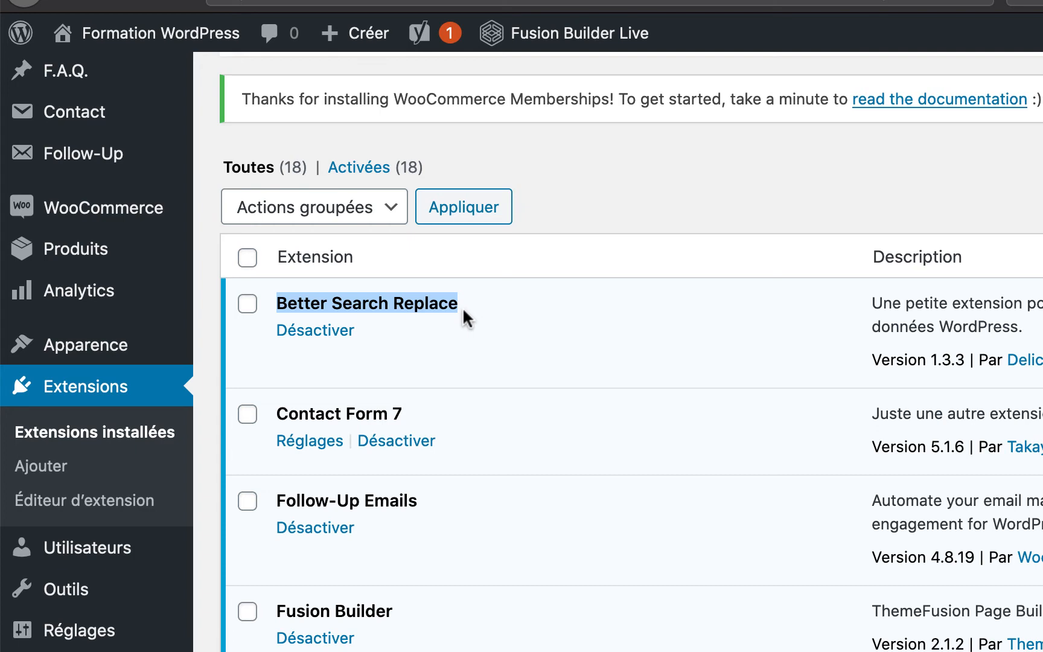
pyautogui.click(438, 302)
pyautogui.scroll(-3, 438, 302)
pyautogui.moveTo(148, 588)
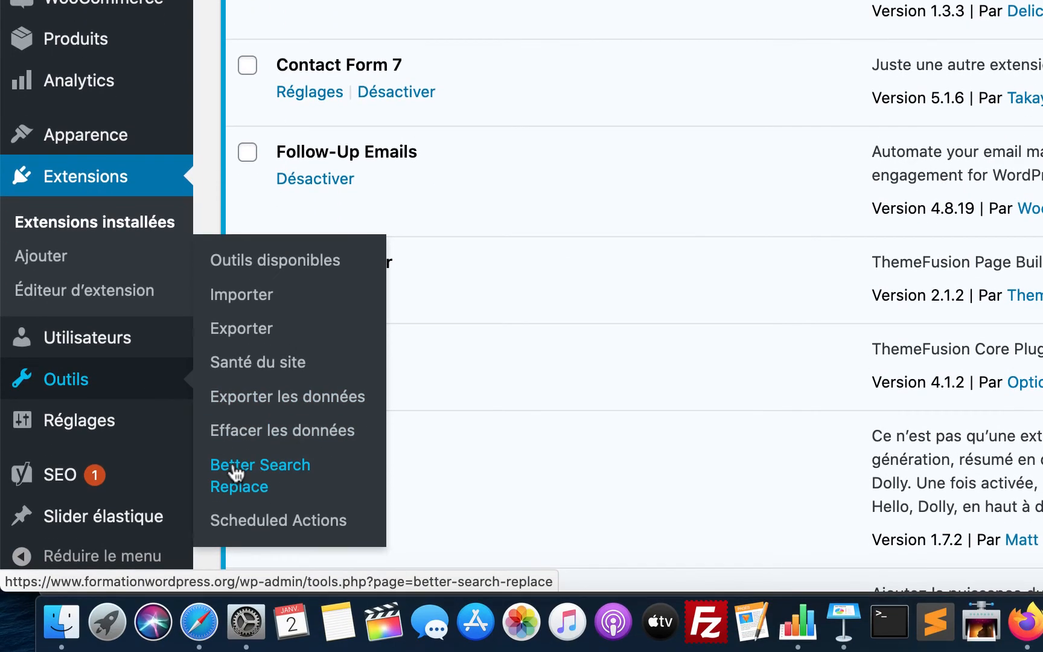
pyautogui.click(235, 471)
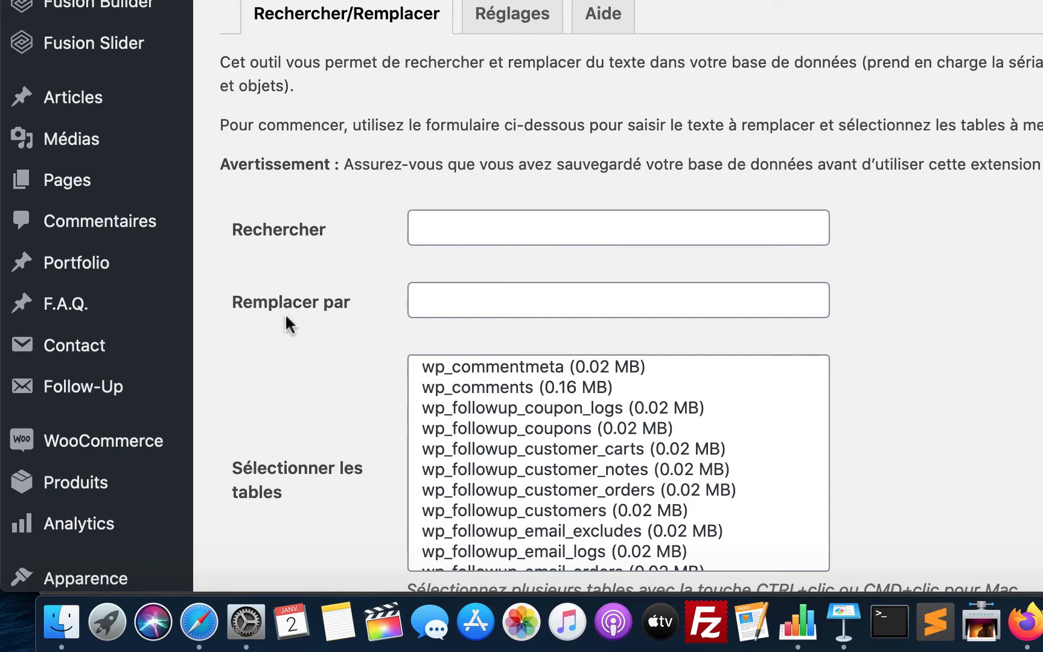
pyautogui.click(438, 232)
pyautogui.write('https://www.formationwordpress.org')
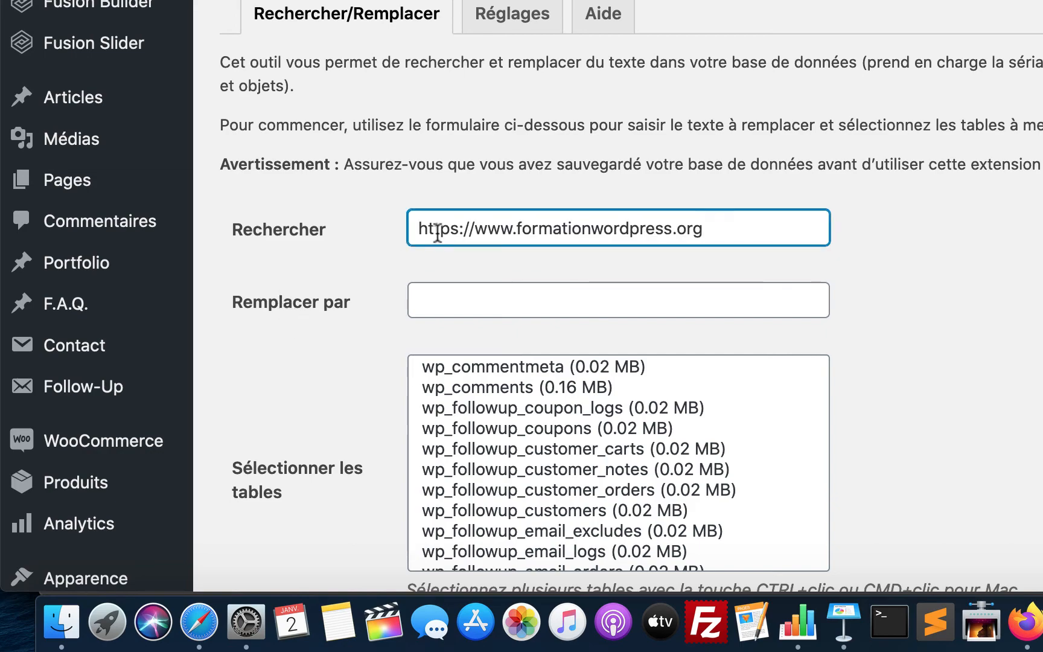
pyautogui.press('super+z')
pyautogui.click(443, 289)
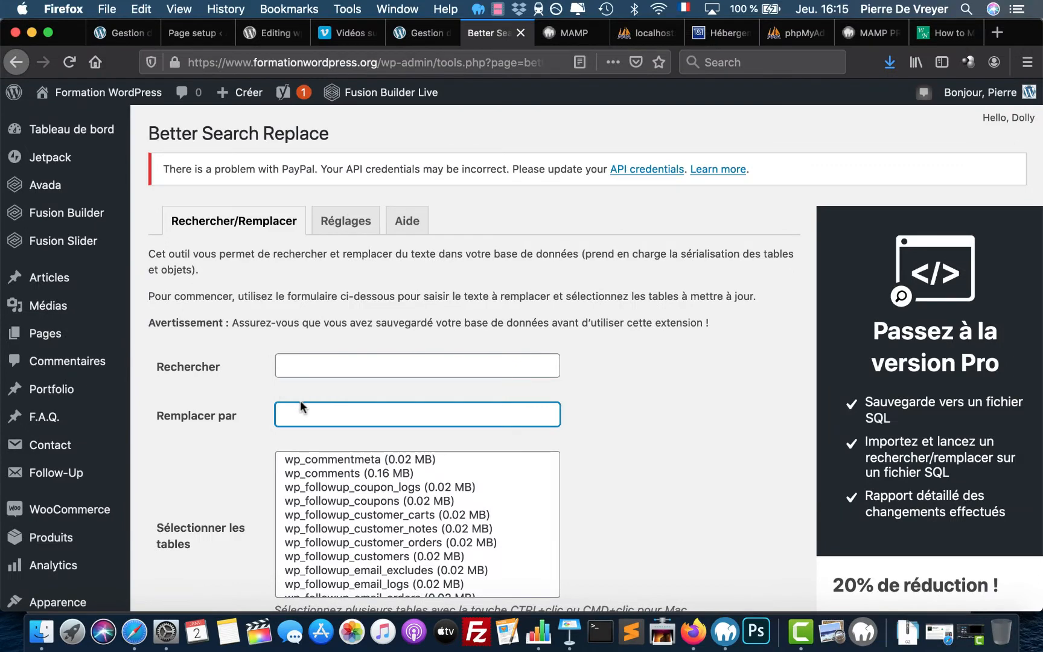
pyautogui.click(300, 413)
pyautogui.write('https://www.formationwordpress.org')
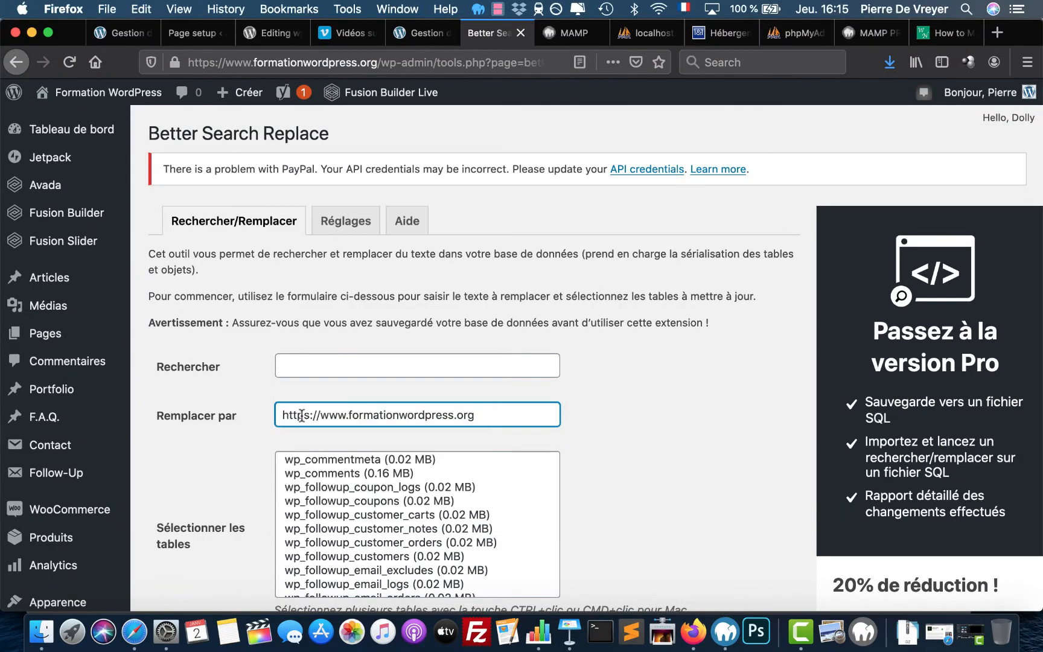
pyautogui.click(120, 35)
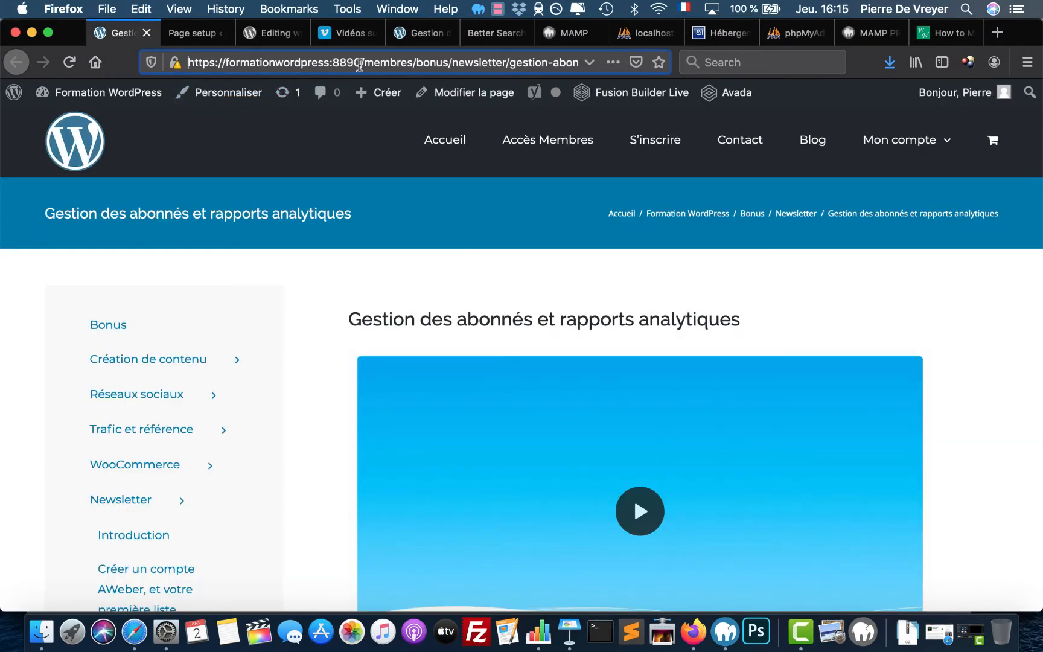
pyautogui.moveTo(360, 64); pyautogui.dragTo(190, 65)
pyautogui.press('super+c')
pyautogui.click(495, 32)
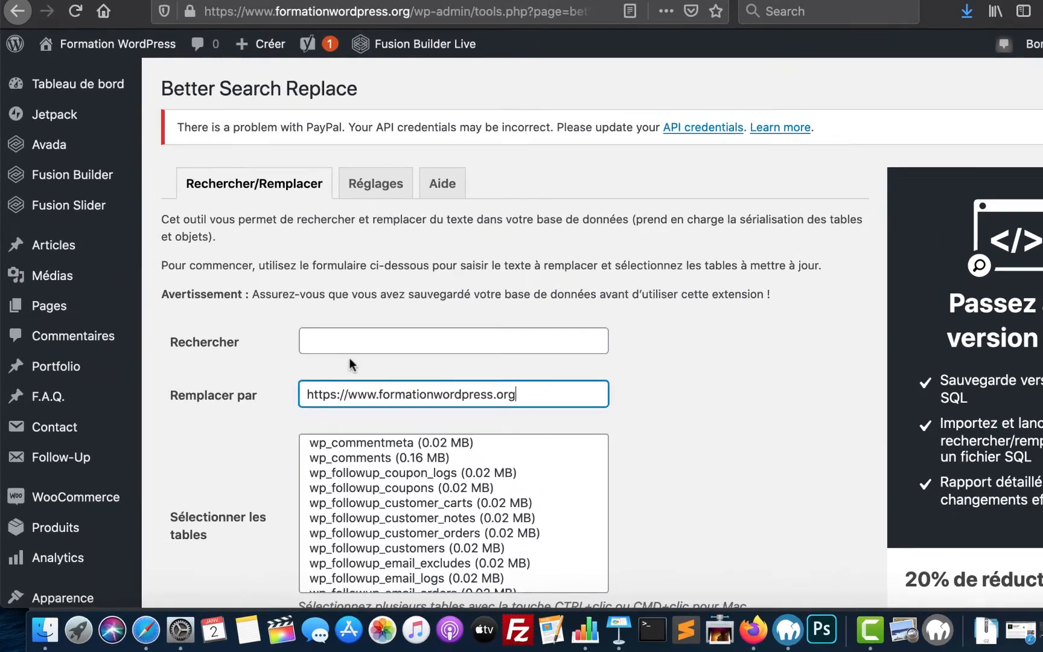
pyautogui.click(351, 341)
pyautogui.press('super+v')
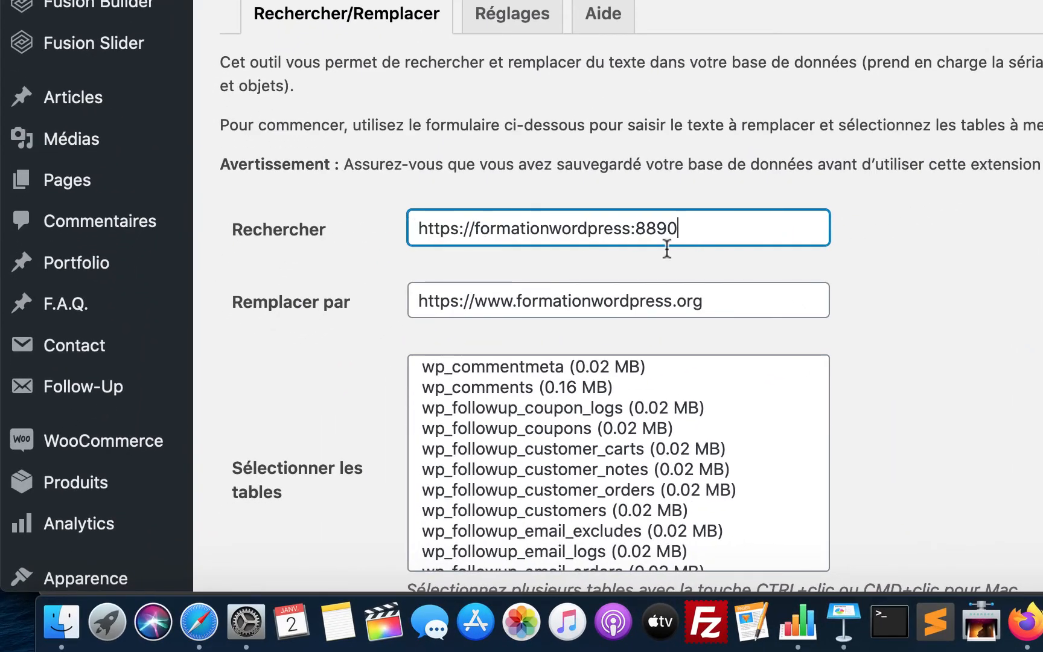
# Select all the database tables from wp_commentmeta through wp_yoast_seo_meta for the search and replace
pyautogui.click(582, 366)
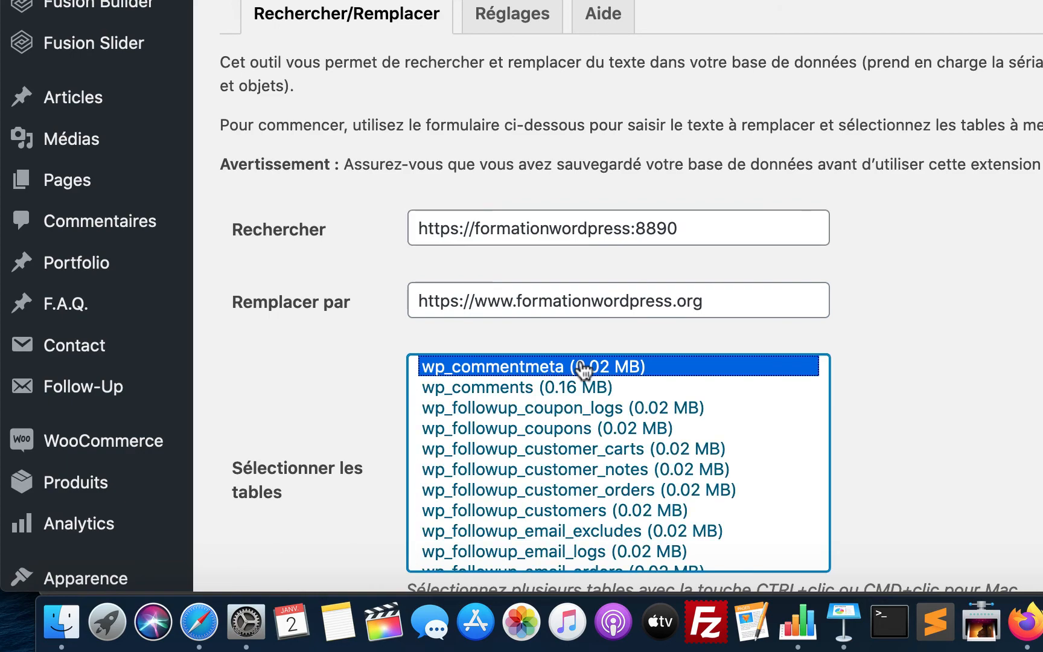
pyautogui.scroll(-15, 582, 366)
pyautogui.scroll(-5, 847, 349)
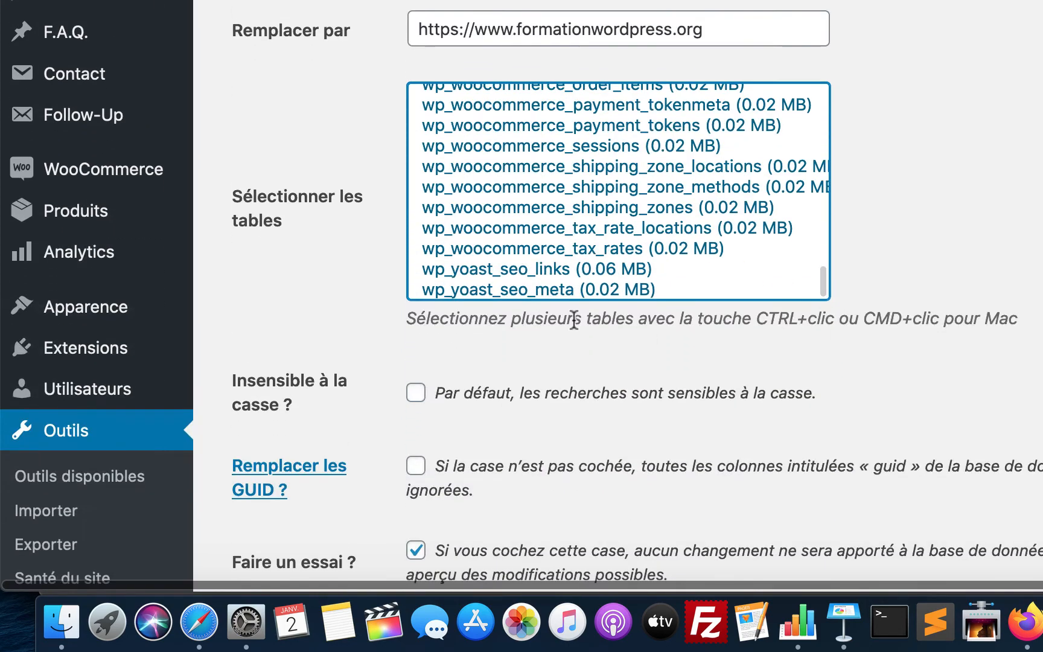
pyautogui.keyDown('shift'); pyautogui.click(603, 290); pyautogui.keyUp('shift')
pyautogui.scroll(-6, 967, 241)
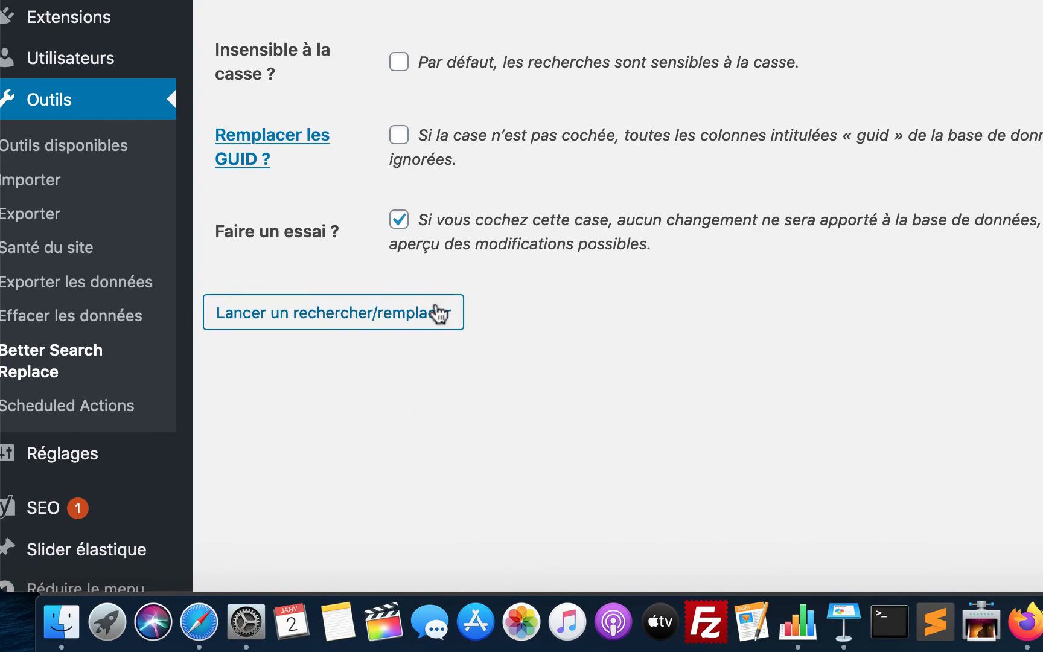
# Add a trailing slash to both the search address and the replacement address
pyautogui.scroll(11, 437, 312)
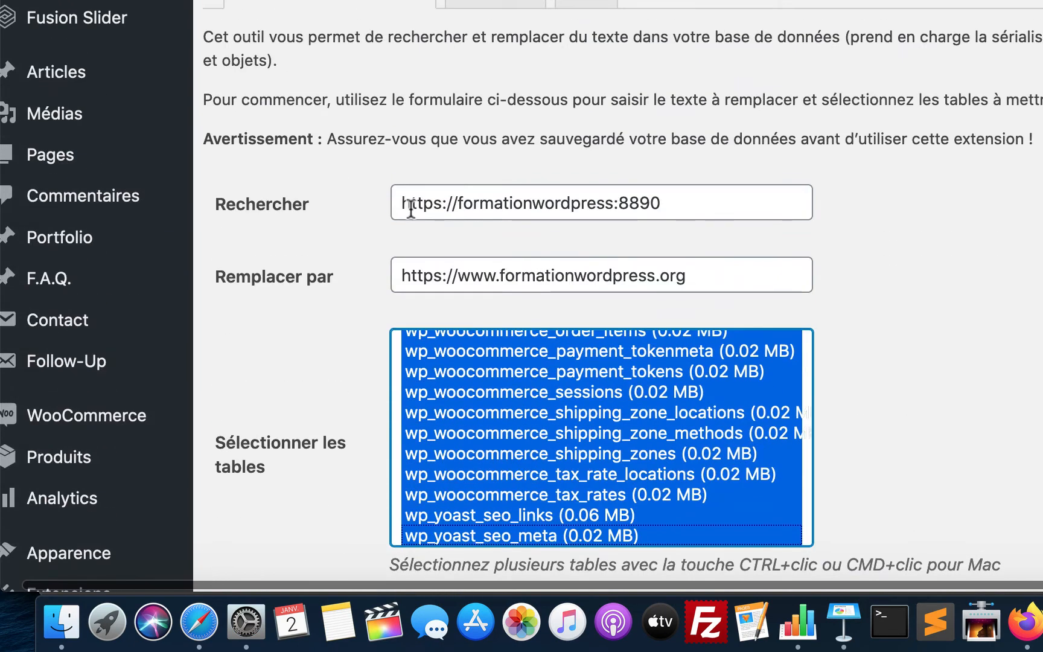
pyautogui.click(703, 209)
pyautogui.write('/')
pyautogui.click(708, 275)
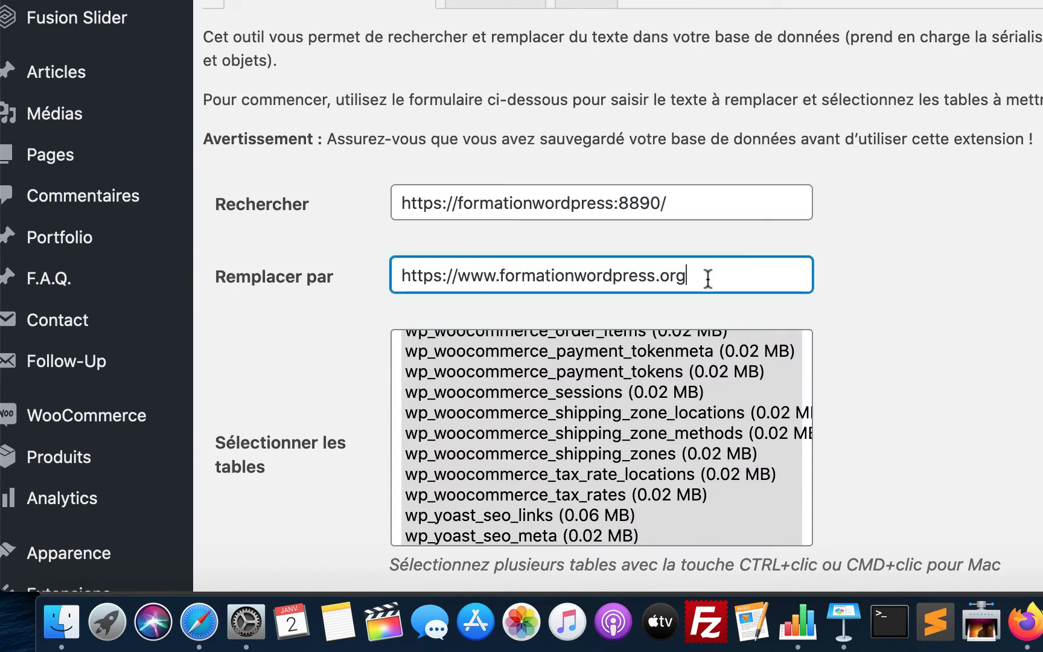
pyautogui.write('/')
# Remove the trailing slash from both the search address and the replacement address
pyautogui.scroll(3, 703, 378)
pyautogui.click(680, 308)
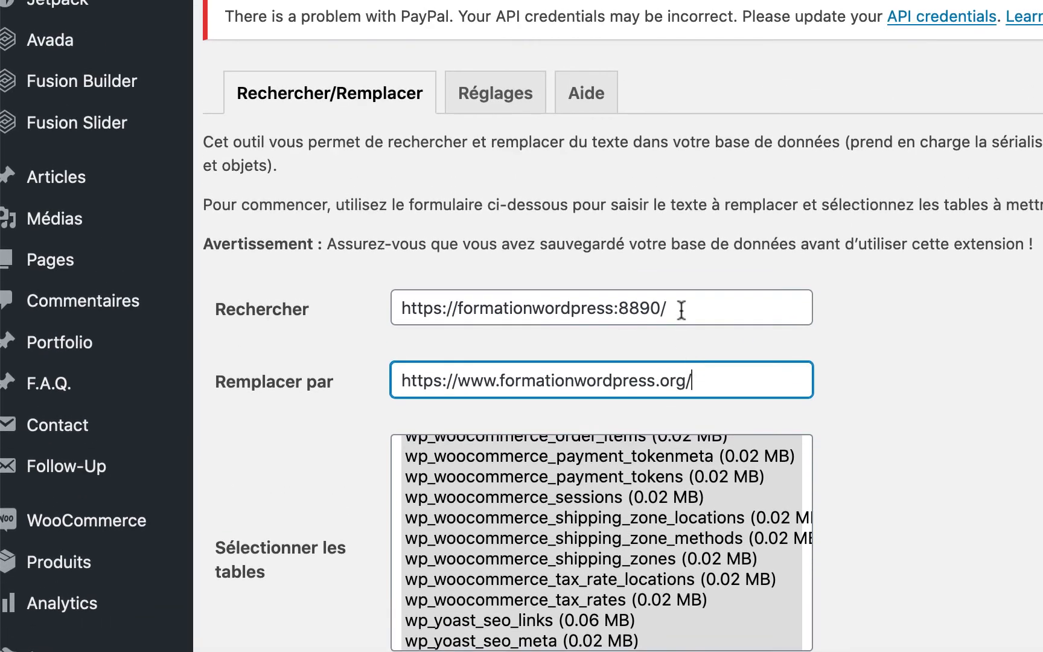
pyautogui.press('BackSpace')
pyautogui.click(704, 375)
pyautogui.press('BackSpace')
# Turn off the dry run option (Faire un essai) so the replacement applies to the database
pyautogui.scroll(-10, 891, 365)
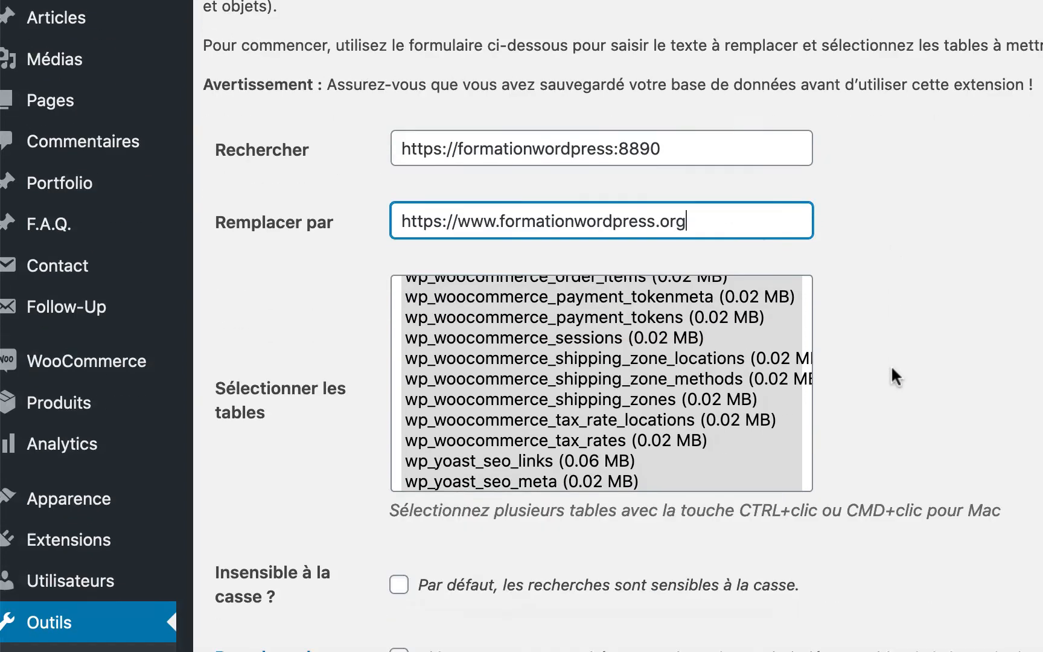
pyautogui.scroll(-1, 891, 364)
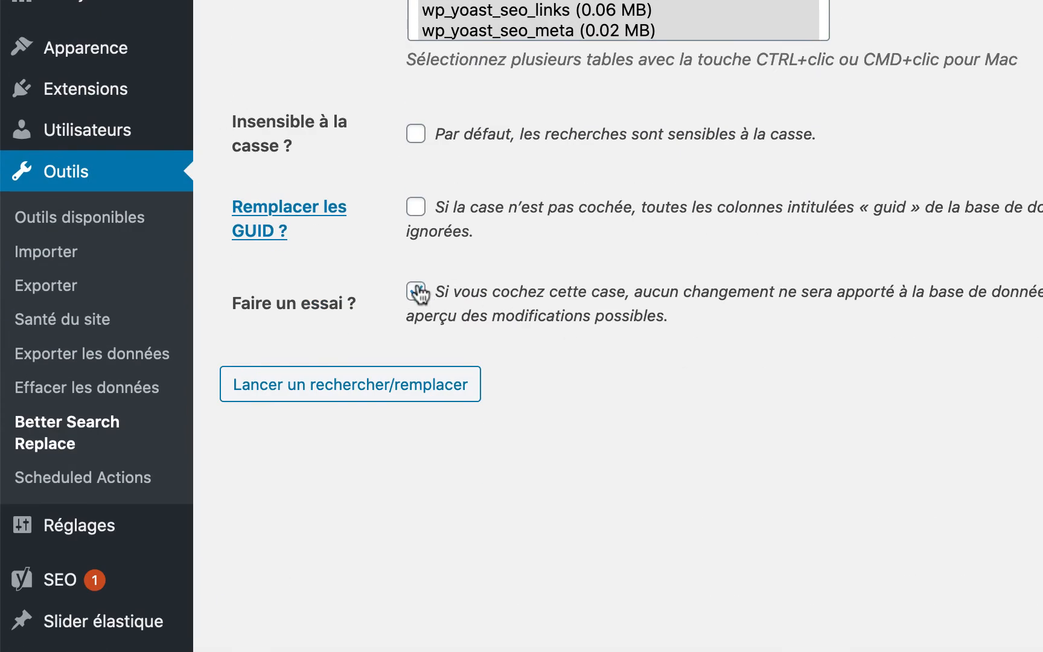
pyautogui.click(420, 294)
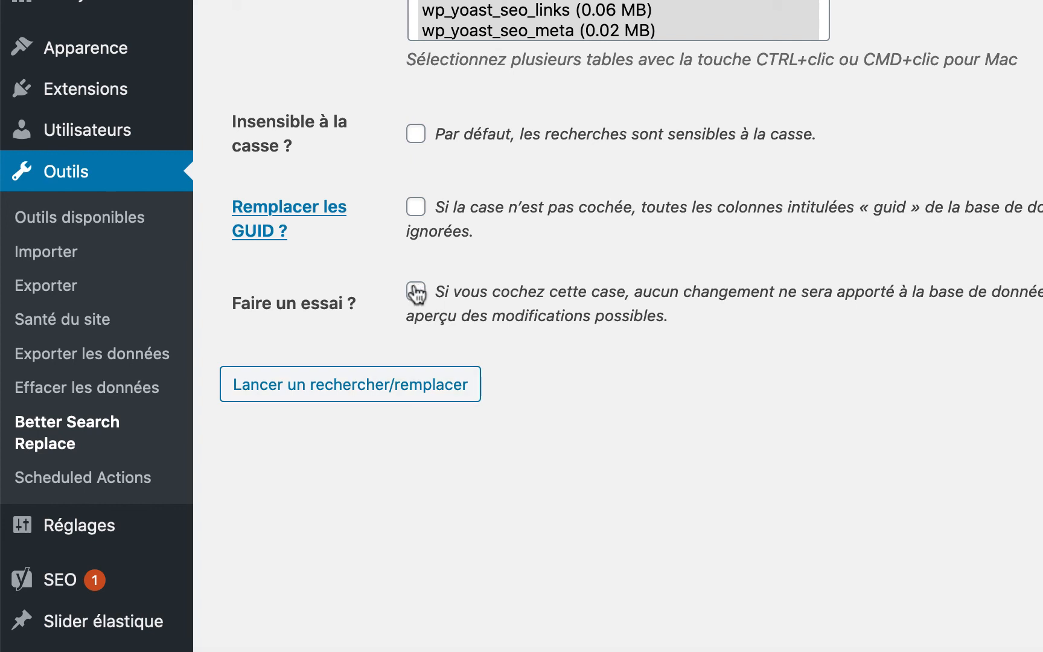